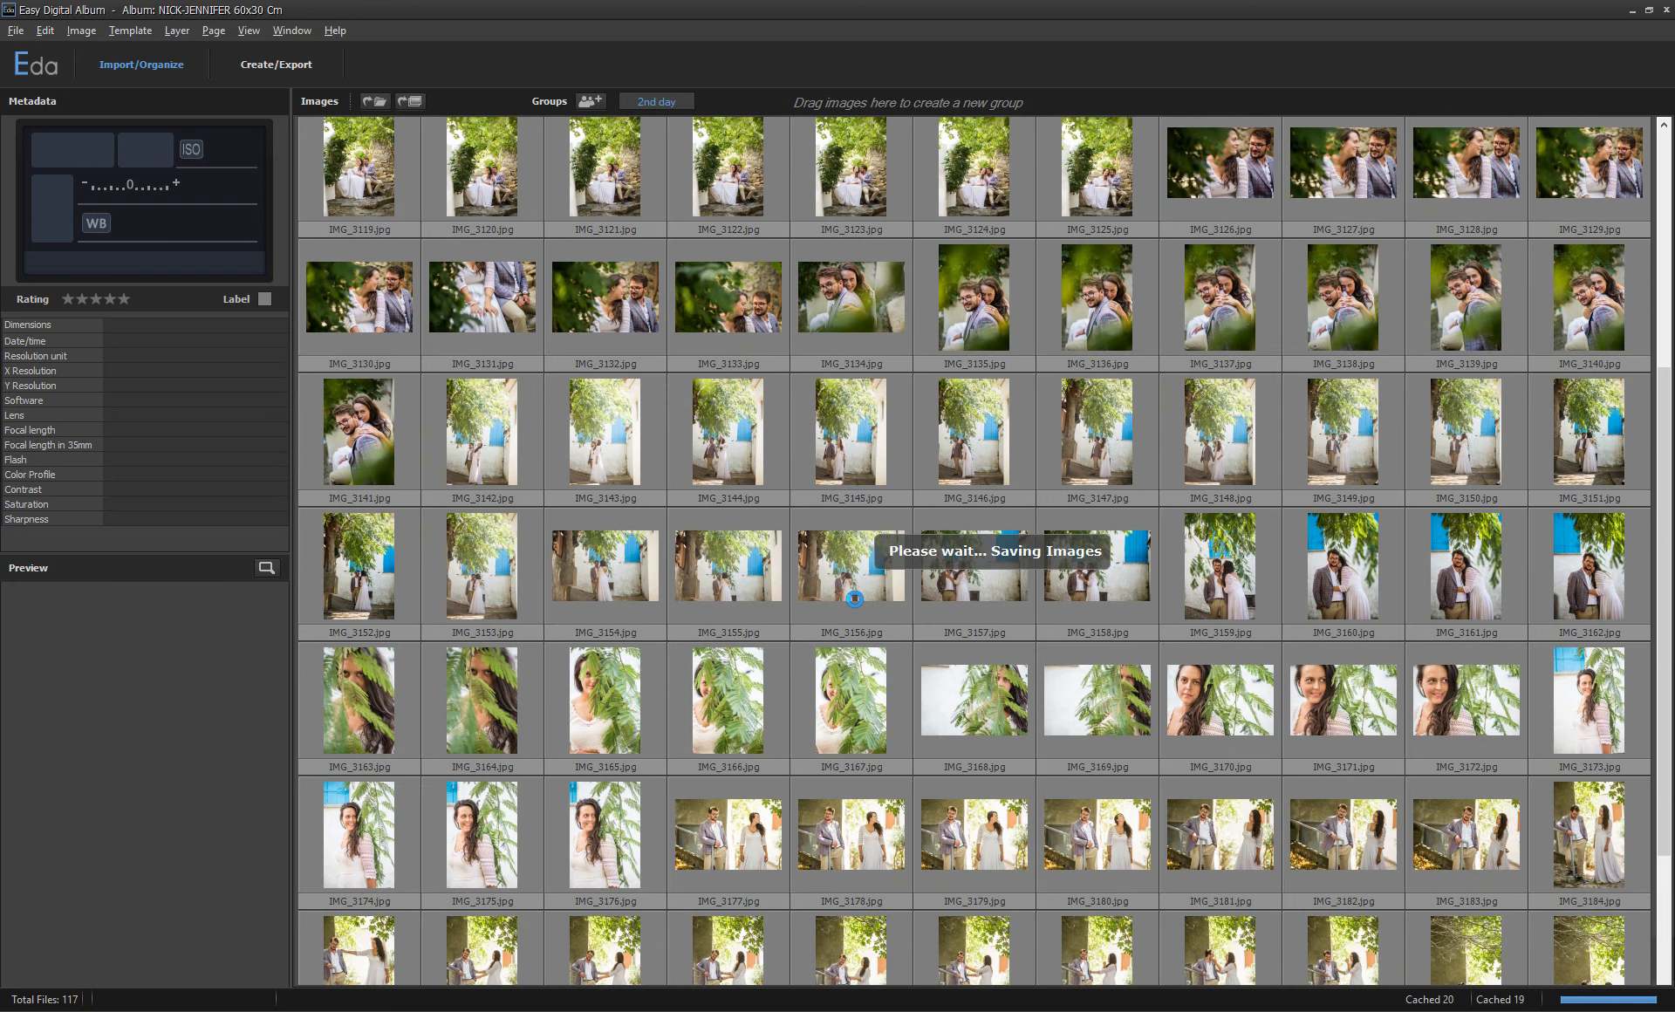
- Look through the imported photos in the 2nd day group and display the metadata of IMG_3086.jpg
{"action": "scroll", "coordinate": [850, 691], "scroll_direction": "up", "scroll_amount": 4}
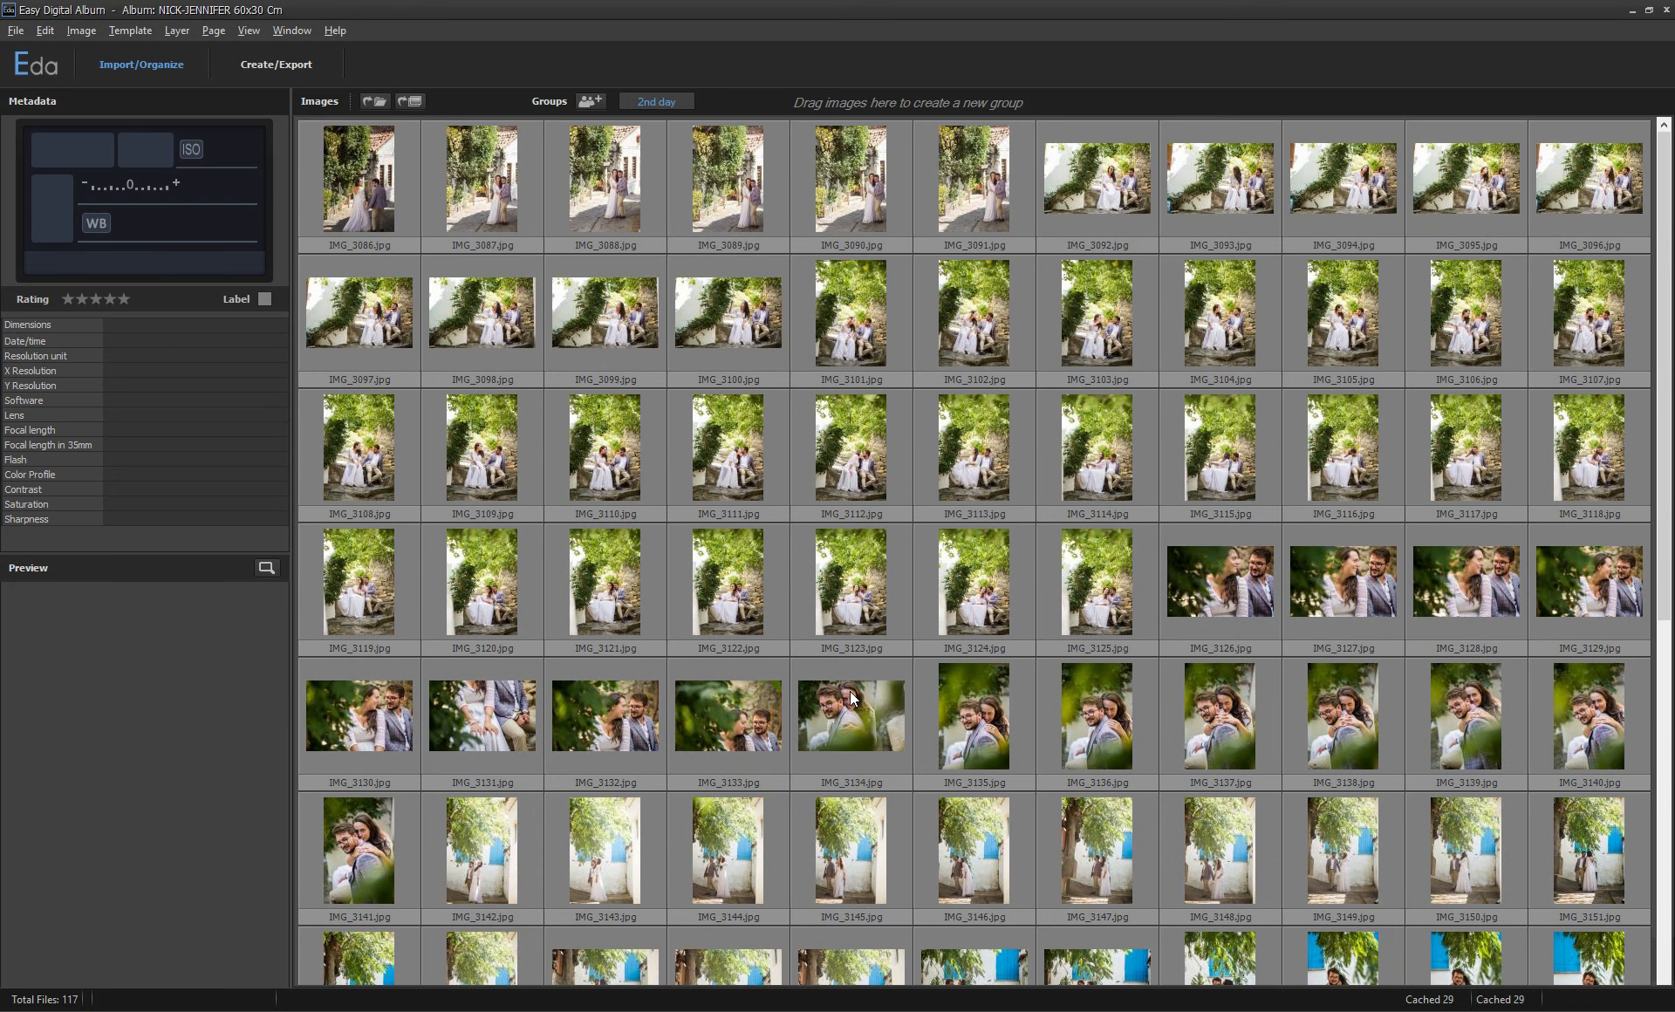
{"action": "scroll", "coordinate": [841, 667], "scroll_direction": "down", "scroll_amount": 5}
{"action": "scroll", "coordinate": [841, 667], "scroll_direction": "up", "scroll_amount": 5}
{"action": "left_click", "coordinate": [381, 180]}
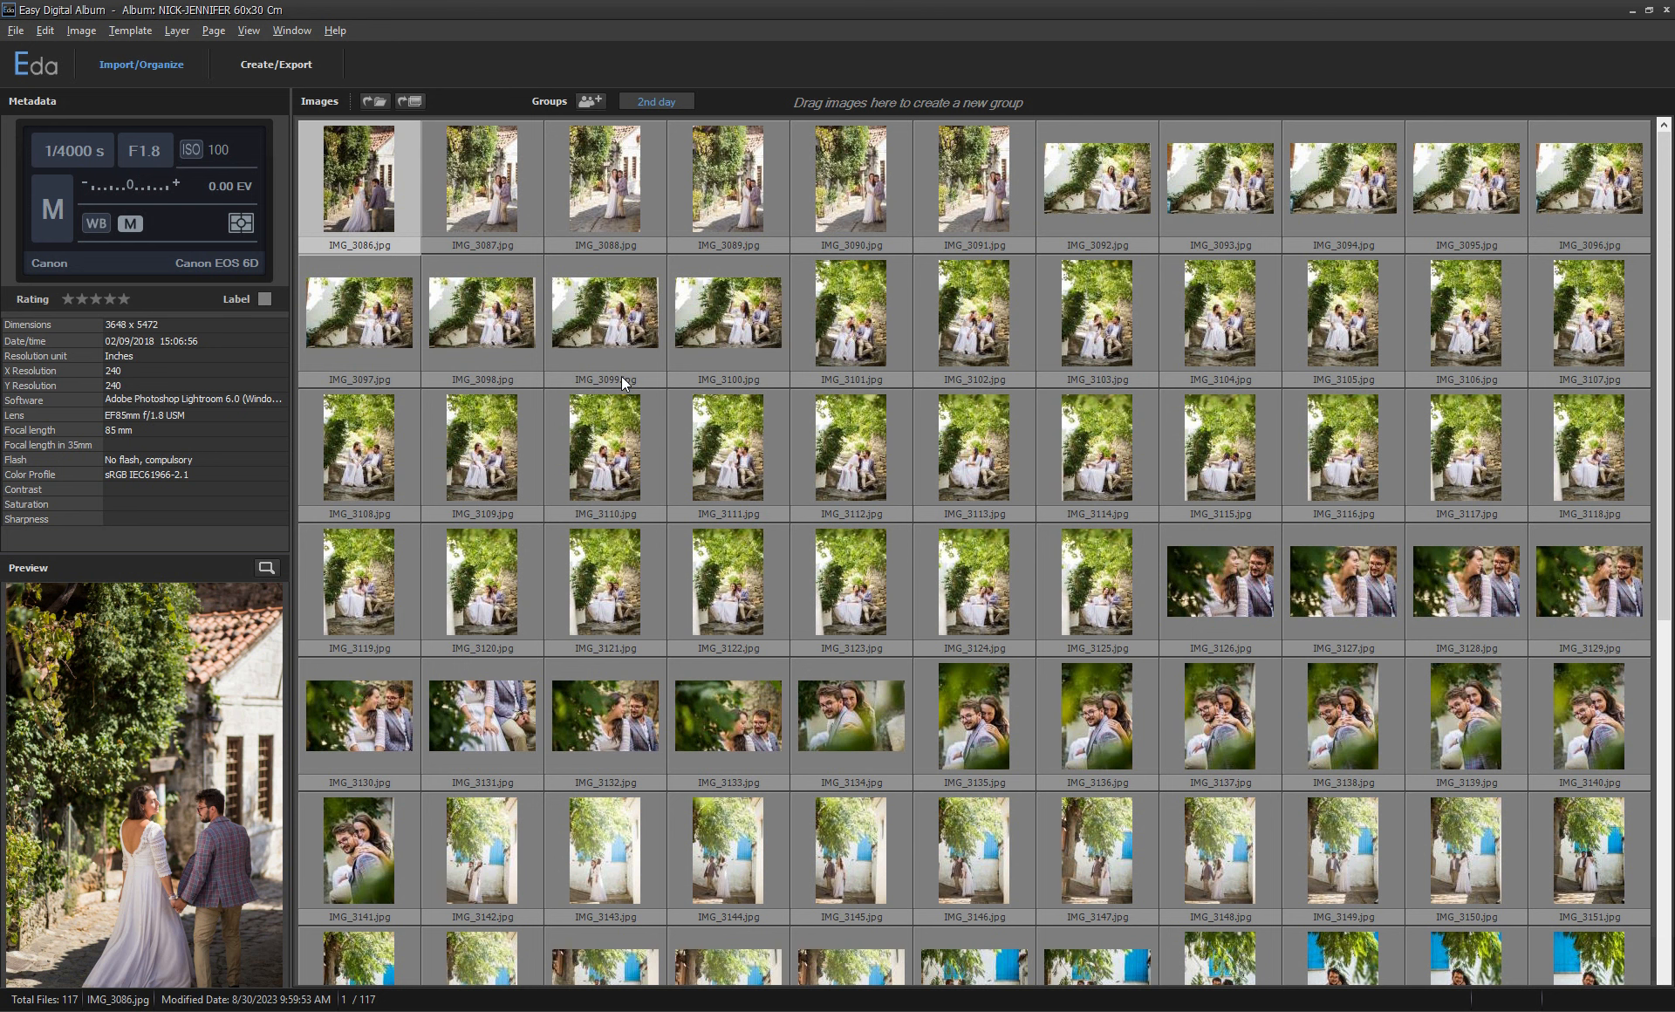
- Preview IMG_3088.jpg through IMG_3091.jpg enlarged and check the 2nd day folder in the photo import dialog without importing
{"action": "double_click", "coordinate": [614, 199]}
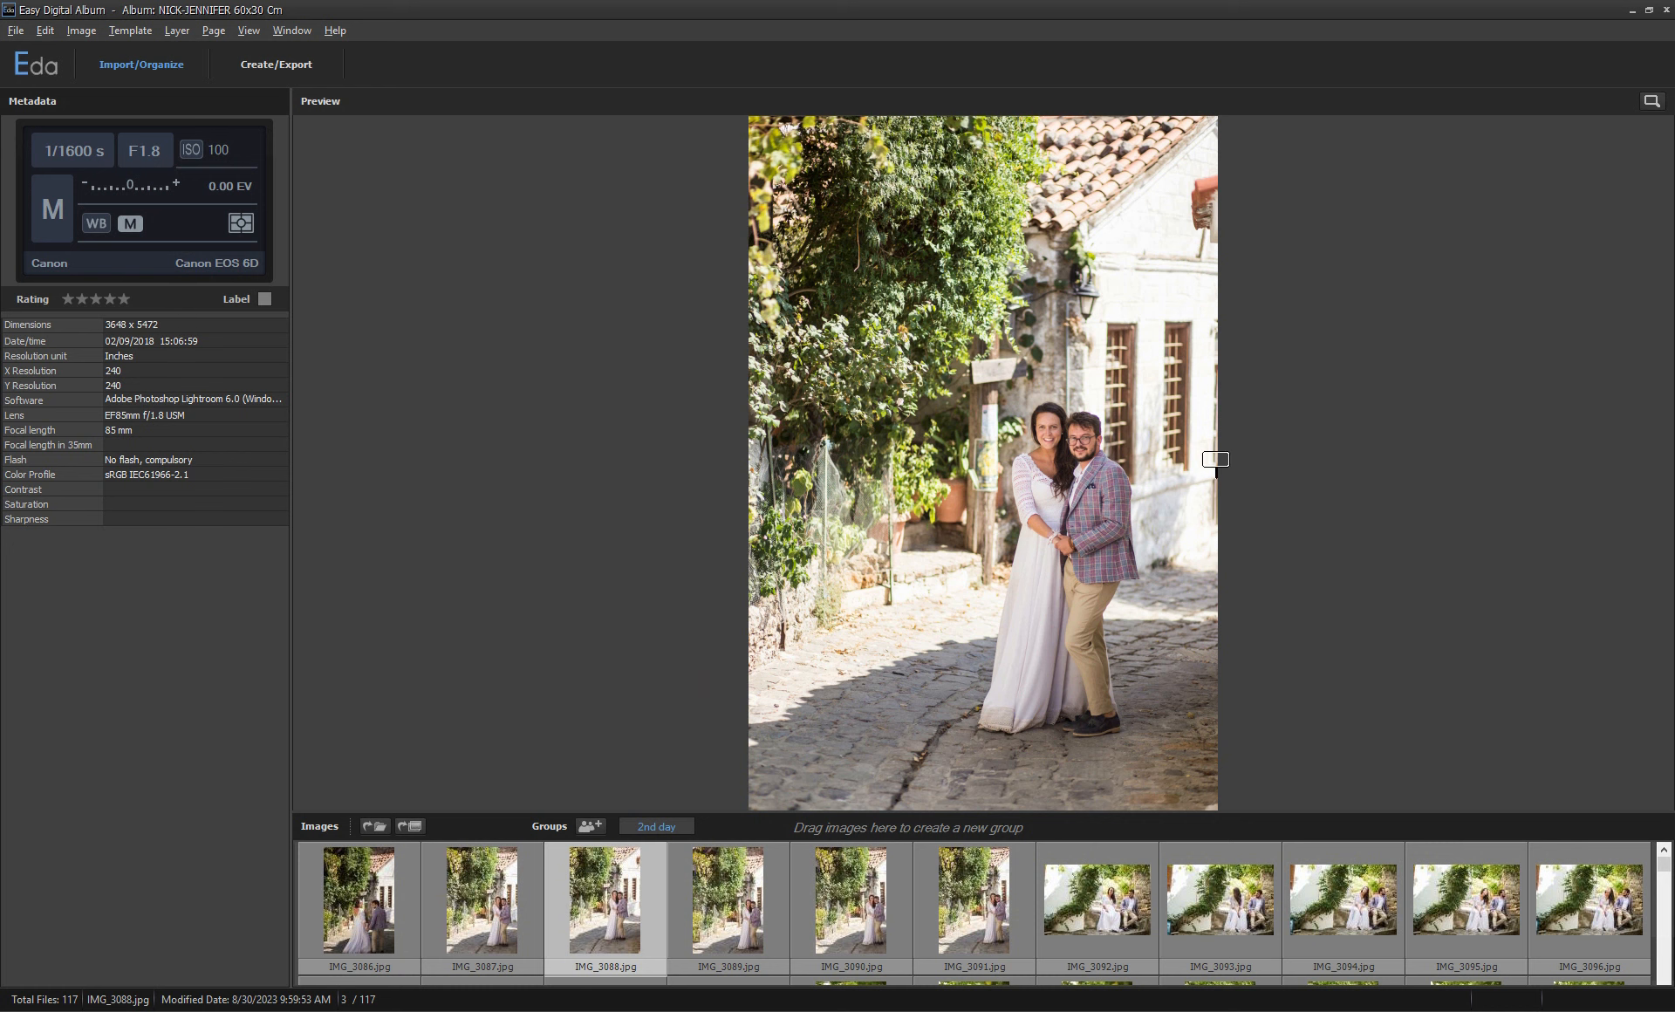
{"action": "left_click", "coordinate": [1061, 473]}
{"action": "mouse_move", "coordinate": [1061, 472]}
{"action": "left_mouse_down"}
{"action": "mouse_move", "coordinate": [1039, 435]}
{"action": "mouse_move", "coordinate": [1062, 431]}
{"action": "mouse_move", "coordinate": [1060, 453]}
{"action": "left_mouse_up"}
{"action": "key", "text": "Right"}
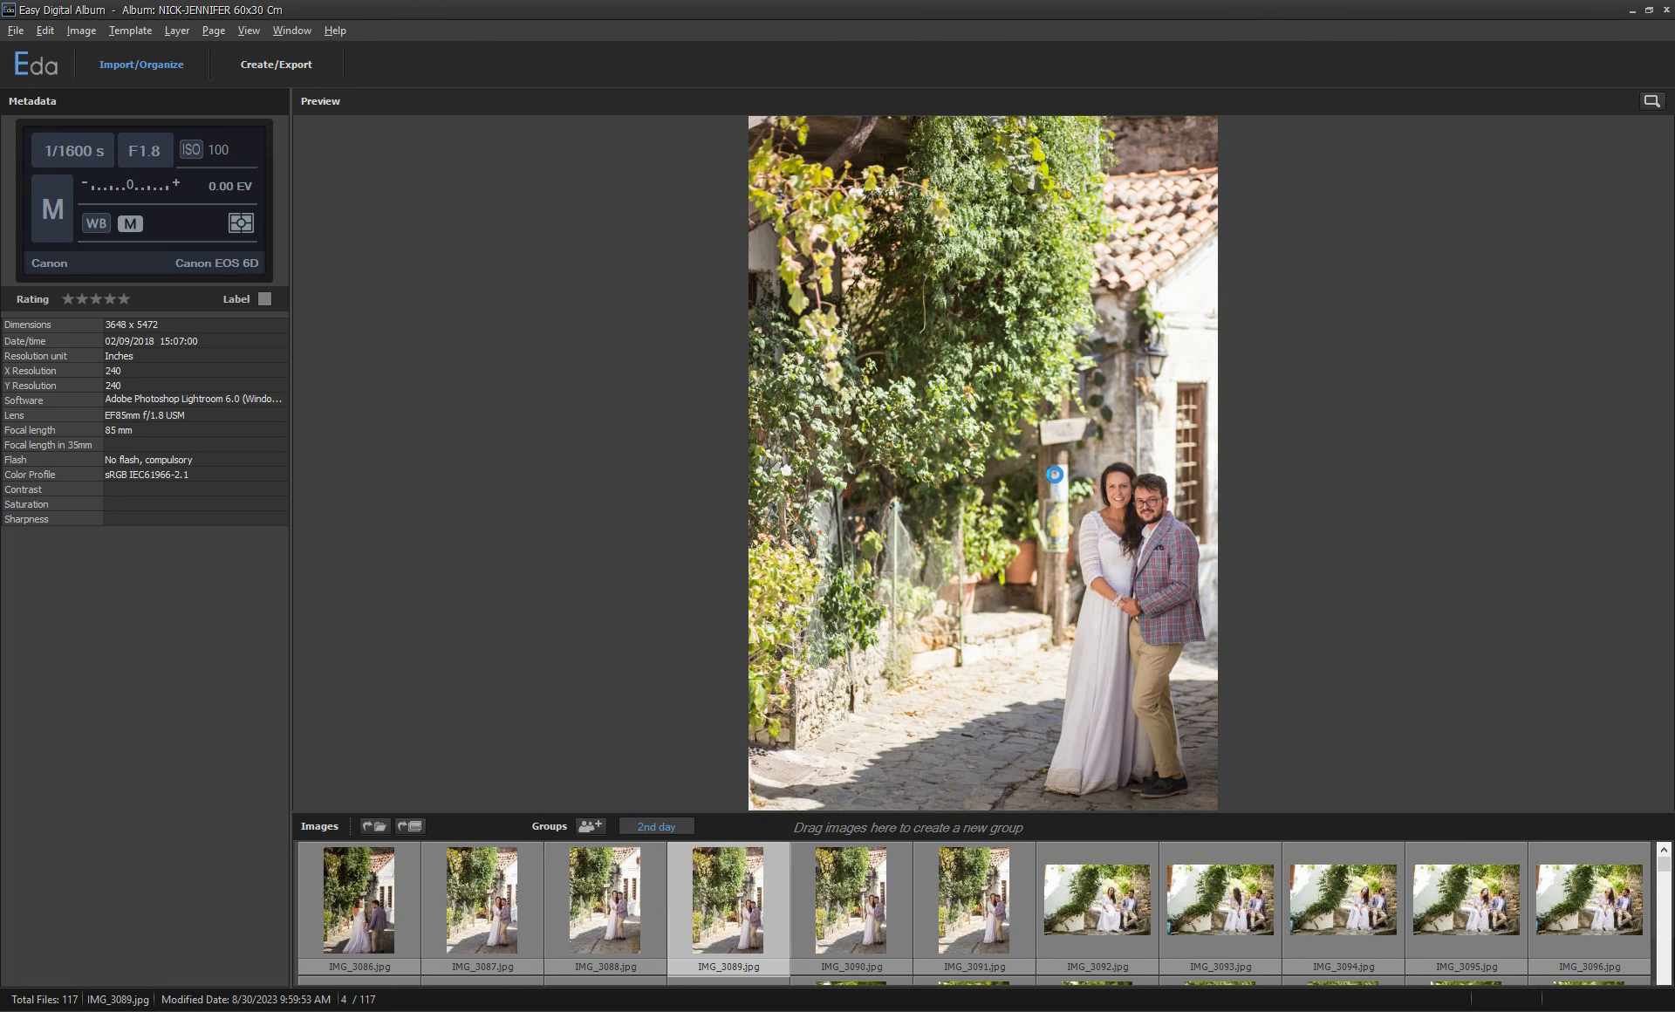
{"action": "key", "text": "Right"}
{"action": "key", "text": "Right"}
{"action": "left_click_drag", "start_coordinate": [1113, 476], "coordinate": [1114, 471]}
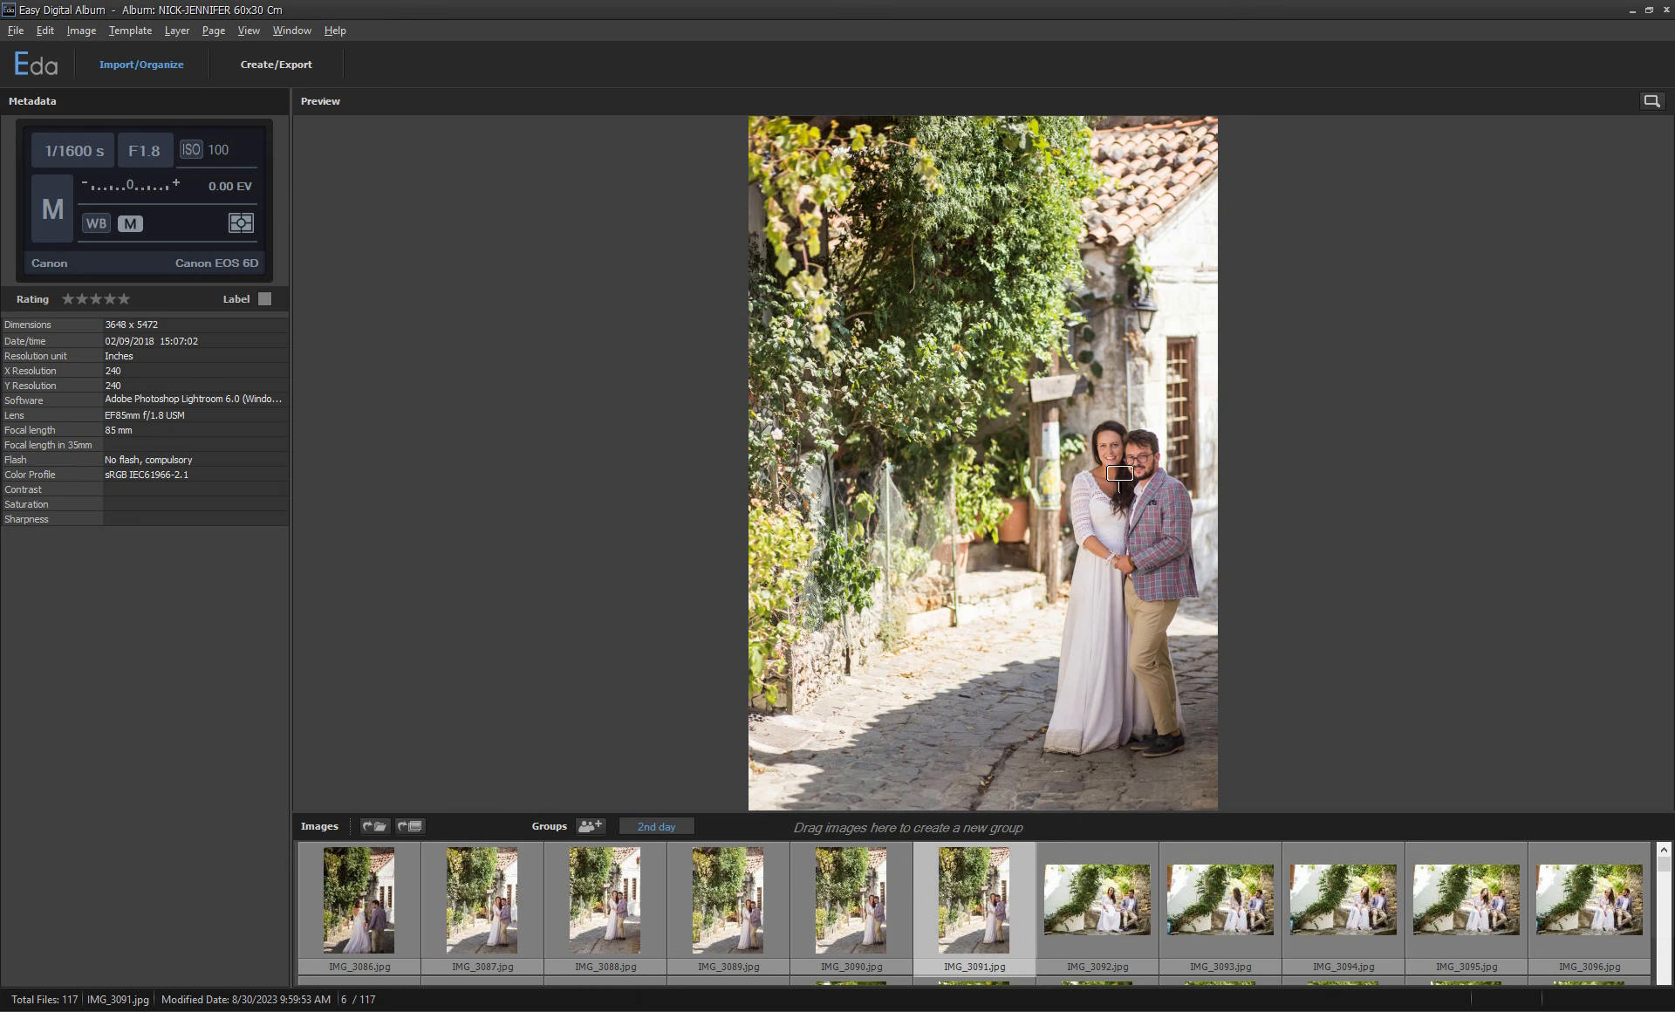
{"action": "double_click", "coordinate": [914, 548]}
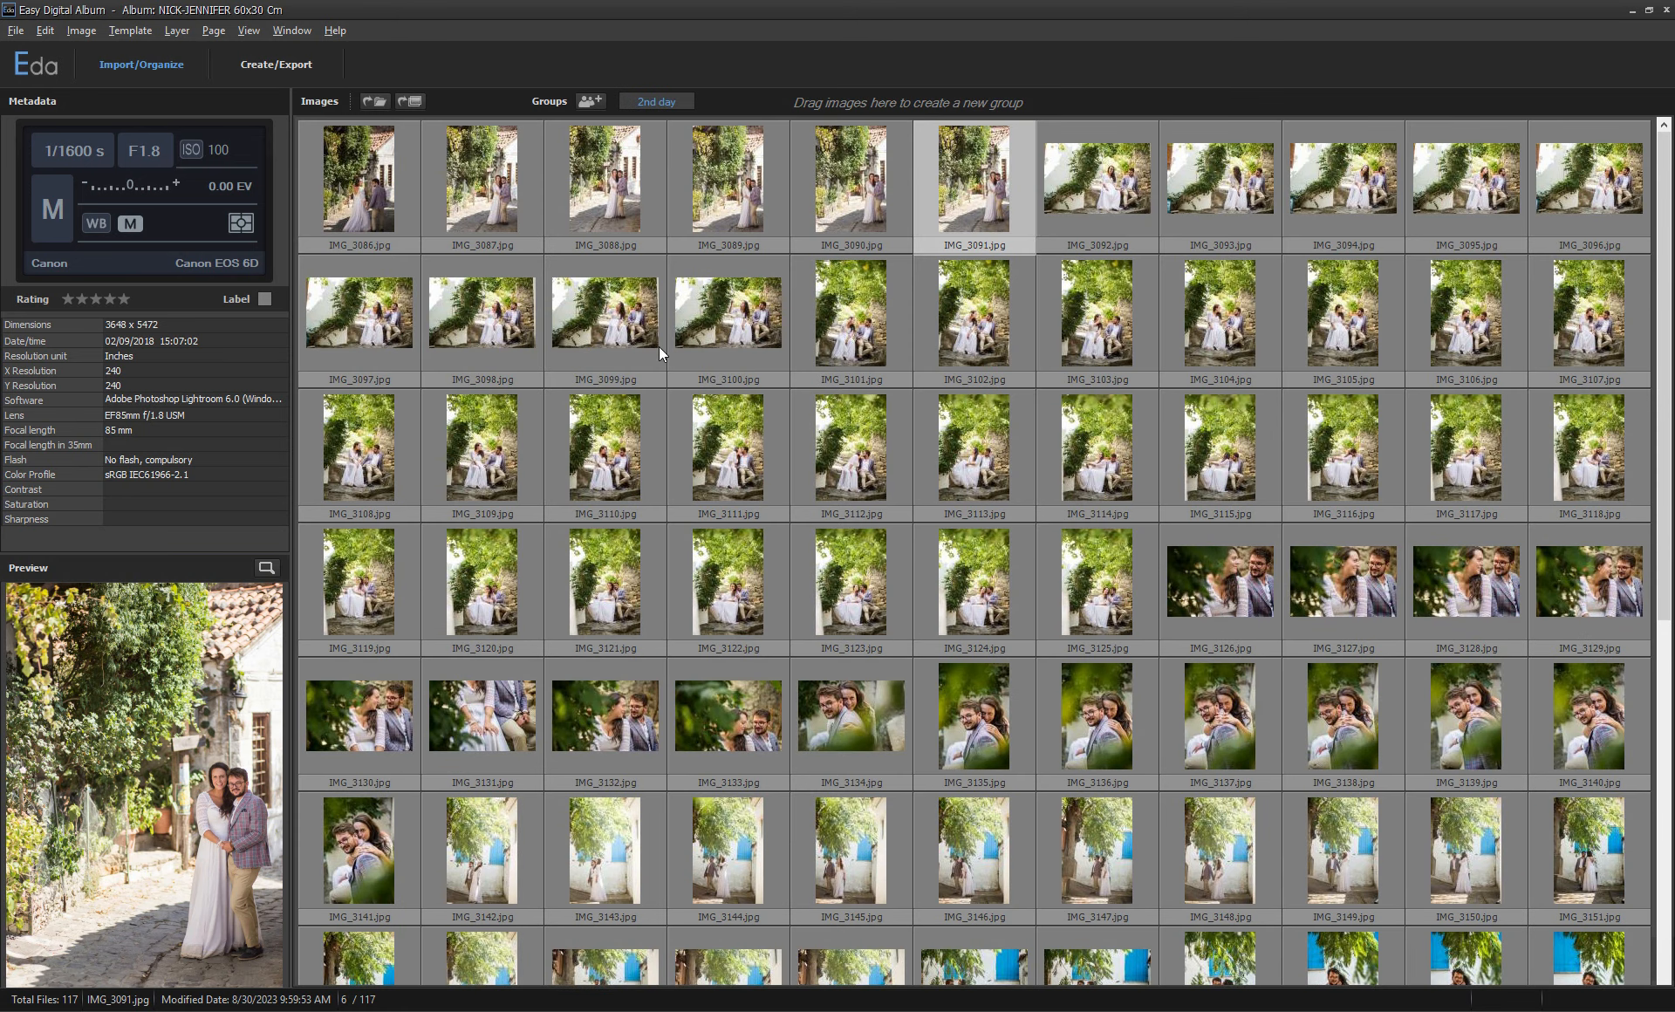
{"action": "left_click", "coordinate": [411, 101]}
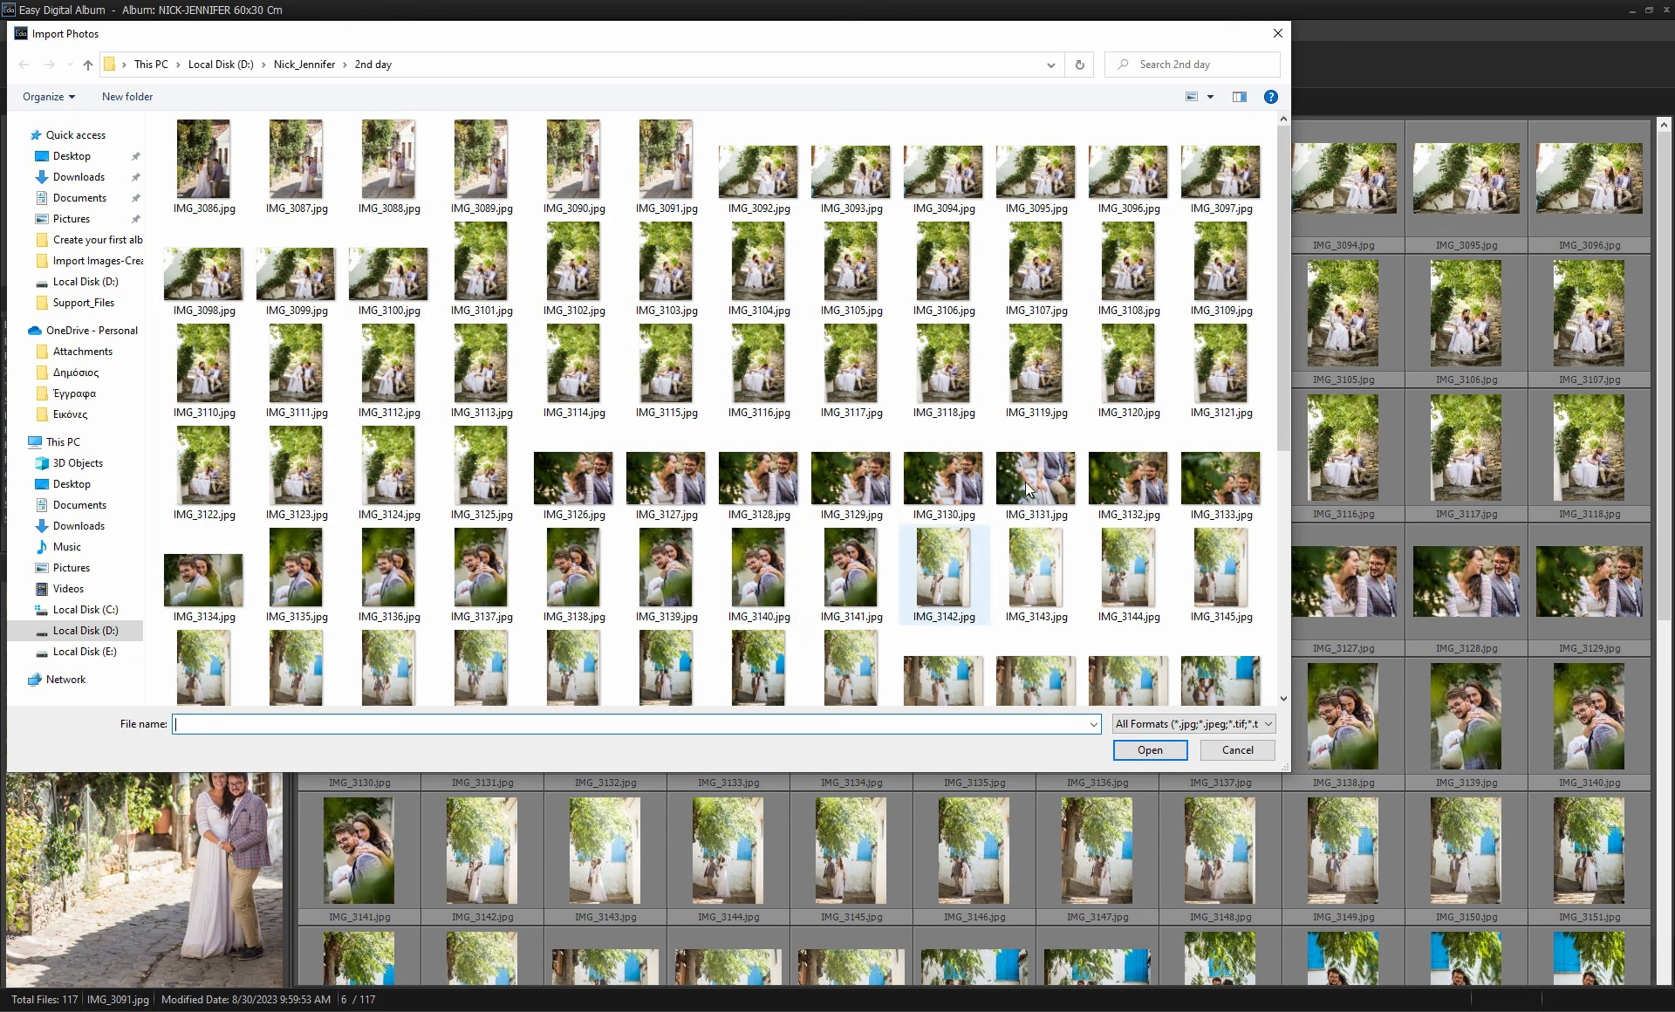
{"action": "left_click", "coordinate": [1251, 752]}
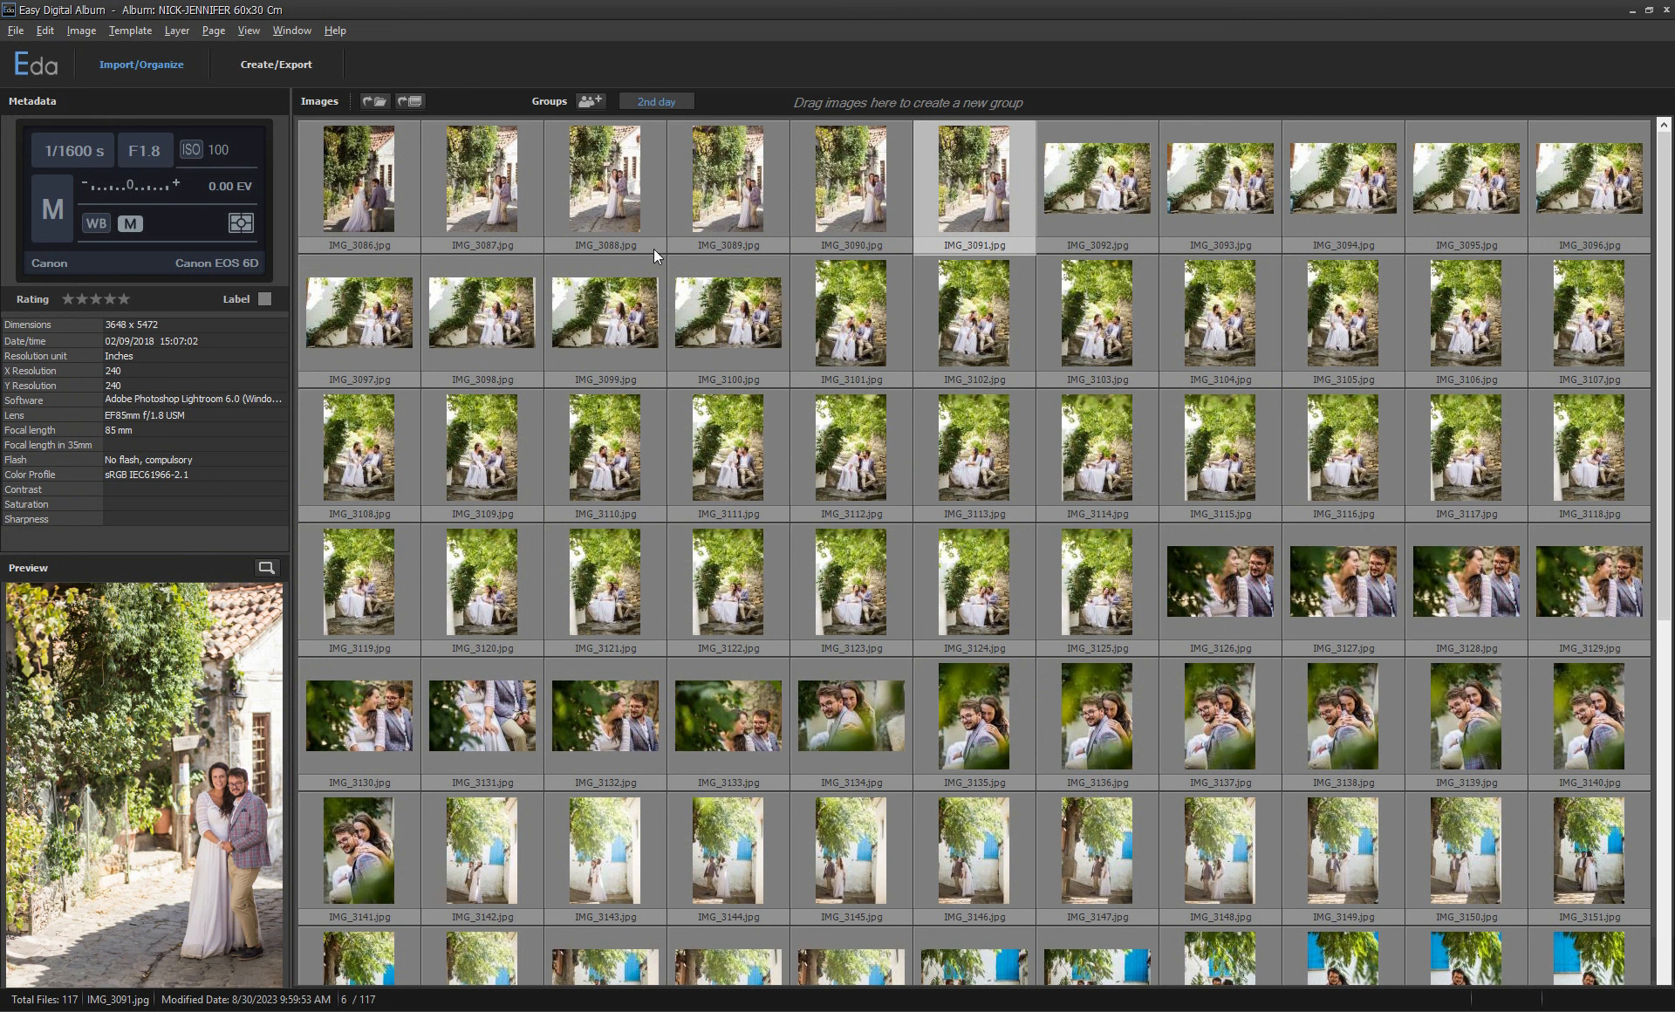
- Create a second image group and name it with the first names of the album's couple, joined by a hyphen
{"action": "left_click", "coordinate": [589, 98]}
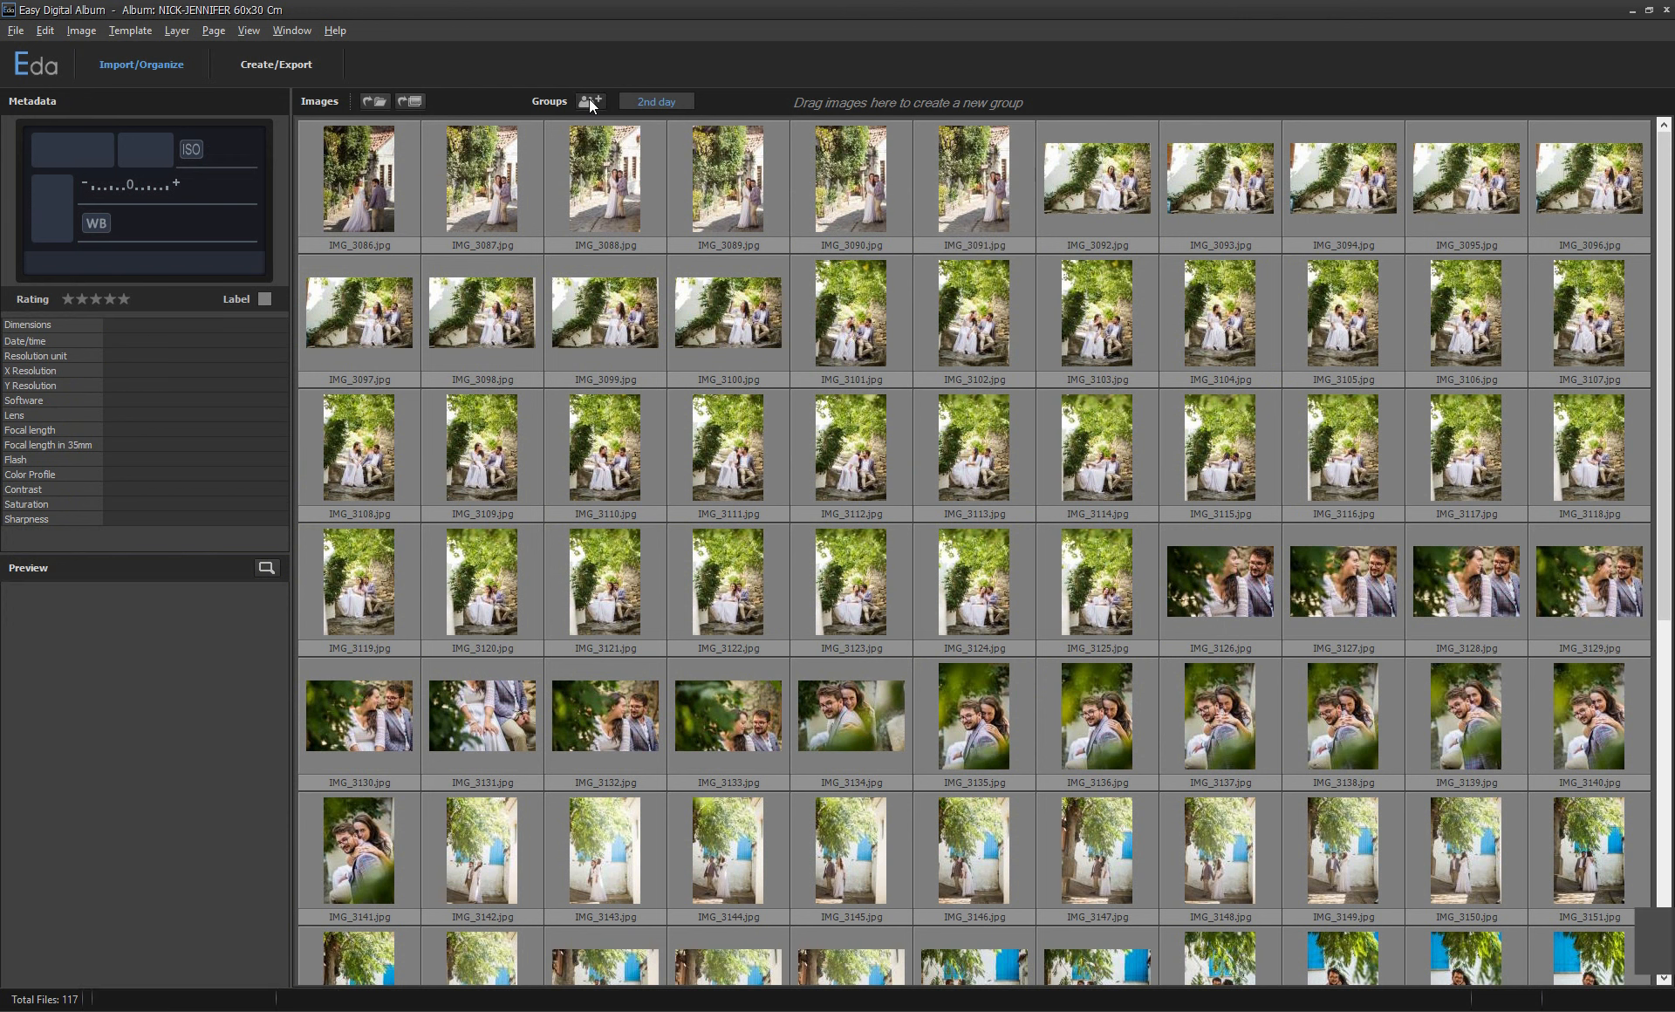
{"action": "right_click", "coordinate": [735, 101]}
{"action": "left_click", "coordinate": [766, 114]}
{"action": "type", "text": "ni"}
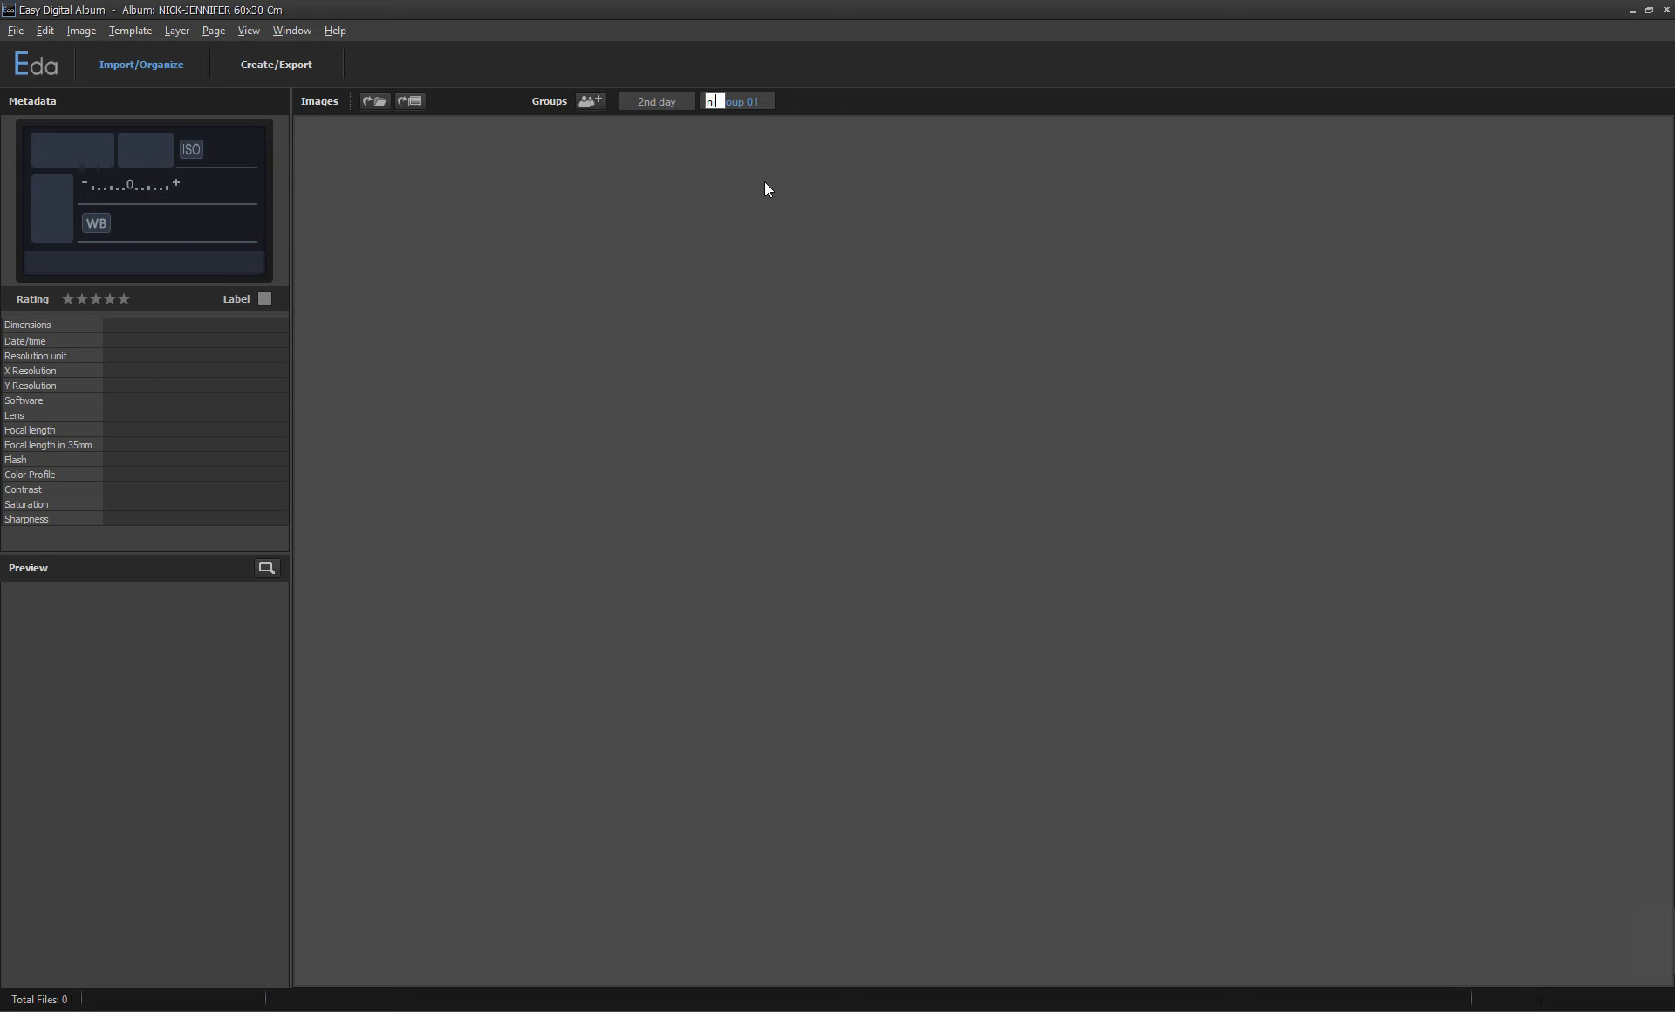
{"action": "type", "text": "ck-jenny"}
{"action": "key", "text": "Return"}
- Import all photos from the parent folder of 2nd day into the new couple group
{"action": "left_click", "coordinate": [412, 102]}
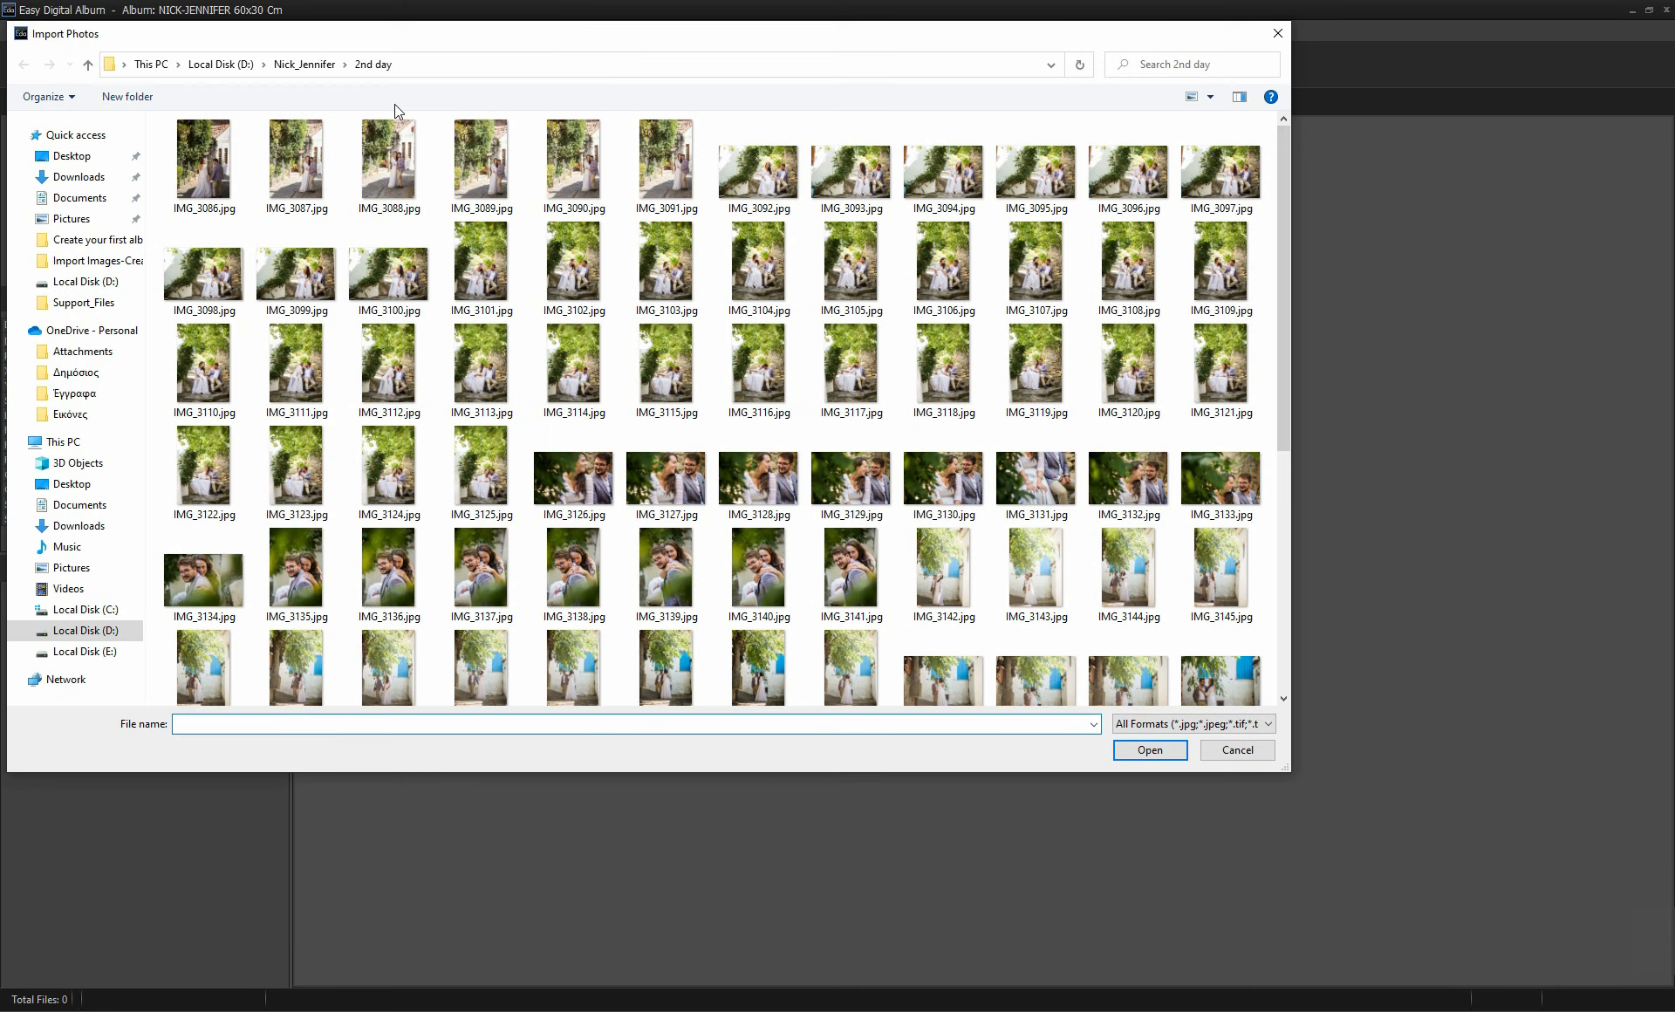
{"action": "left_click", "coordinate": [311, 61]}
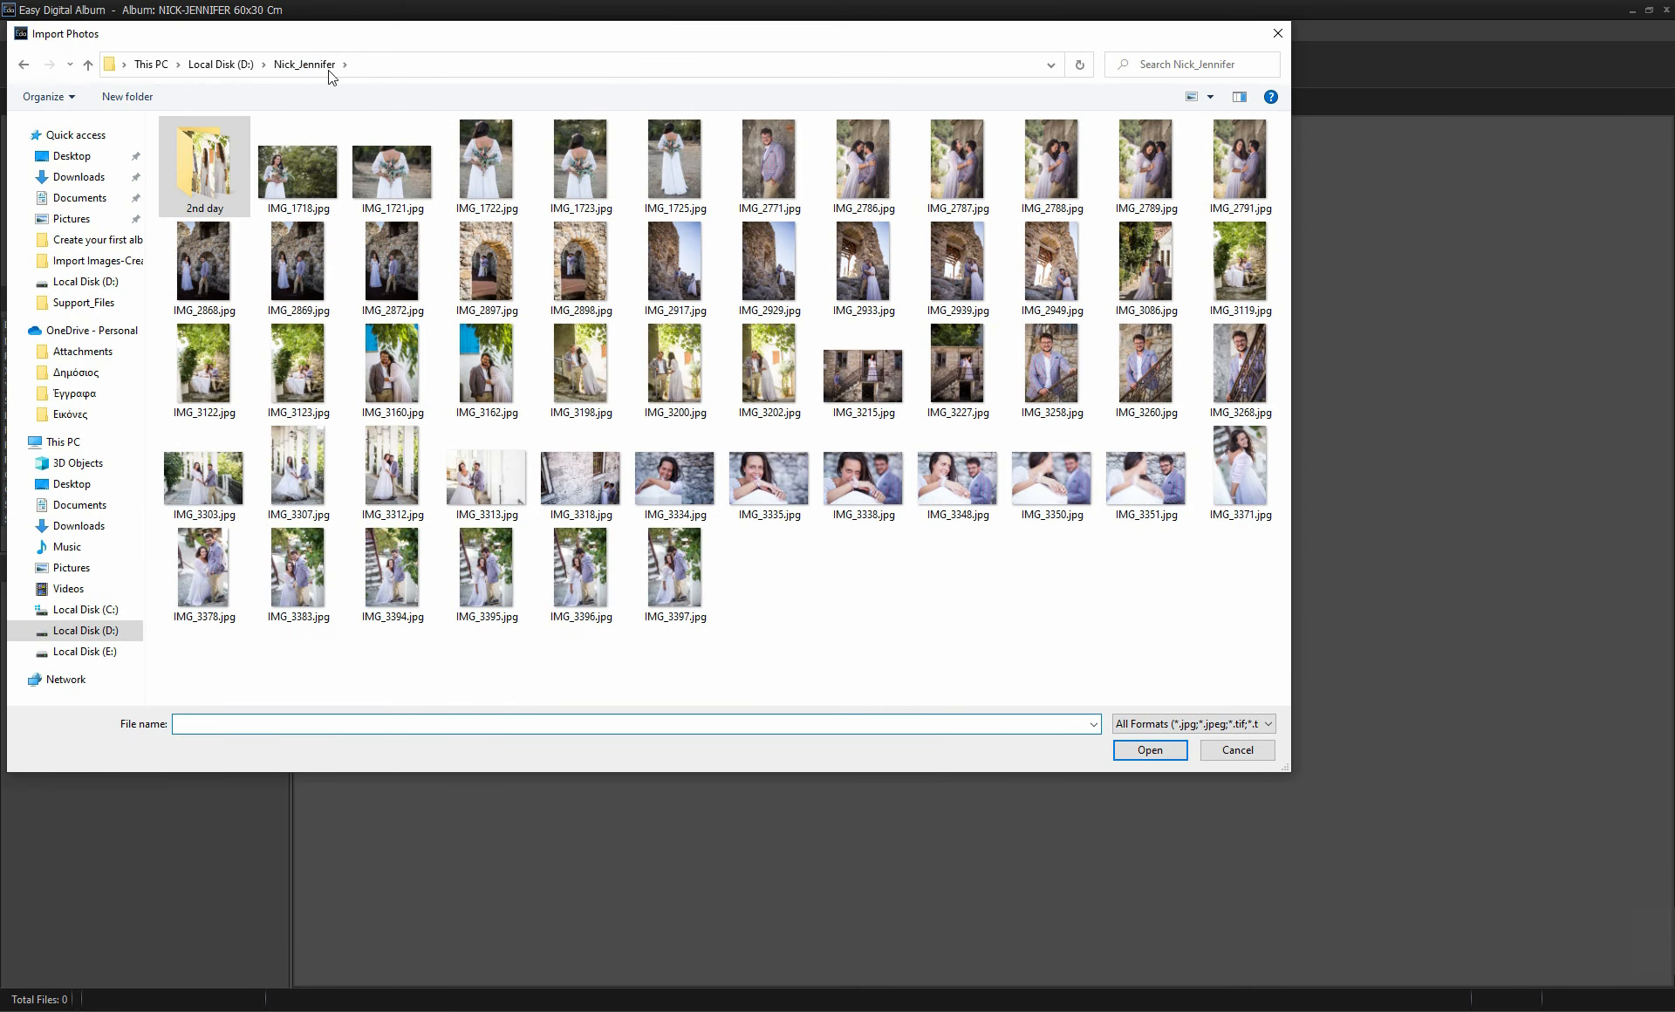
{"action": "left_click", "coordinate": [302, 178]}
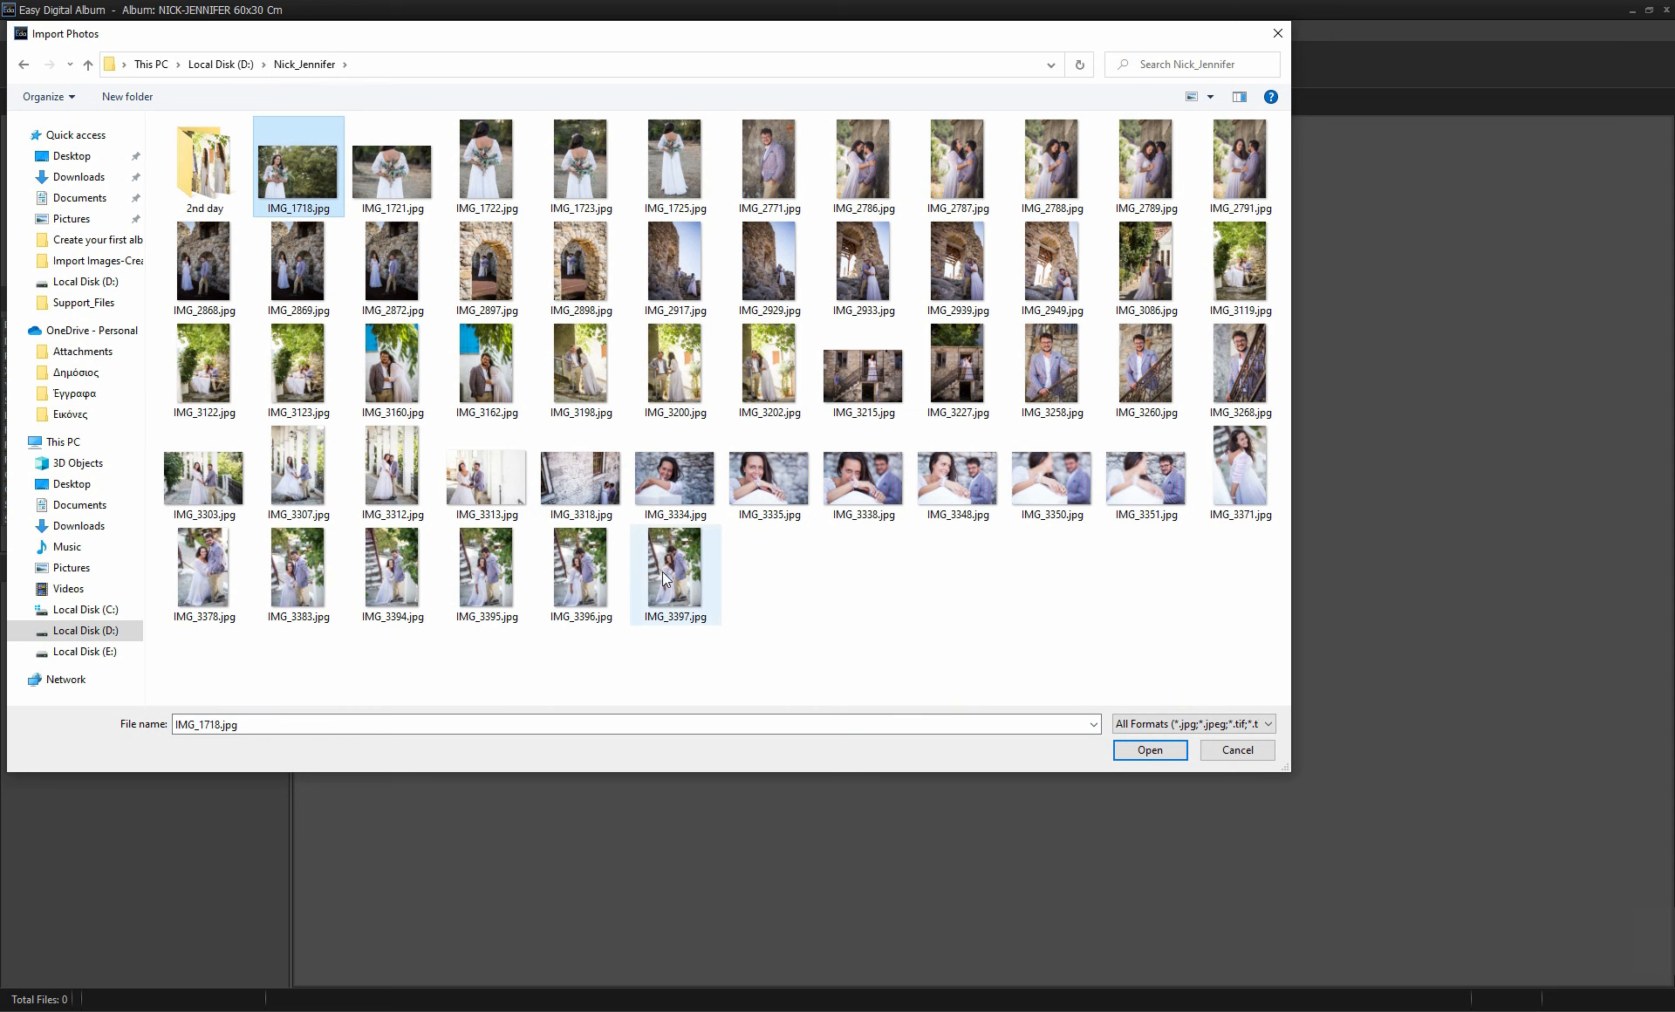
{"action": "key", "text": "ctrl+a"}
{"action": "left_click", "coordinate": [1149, 752]}
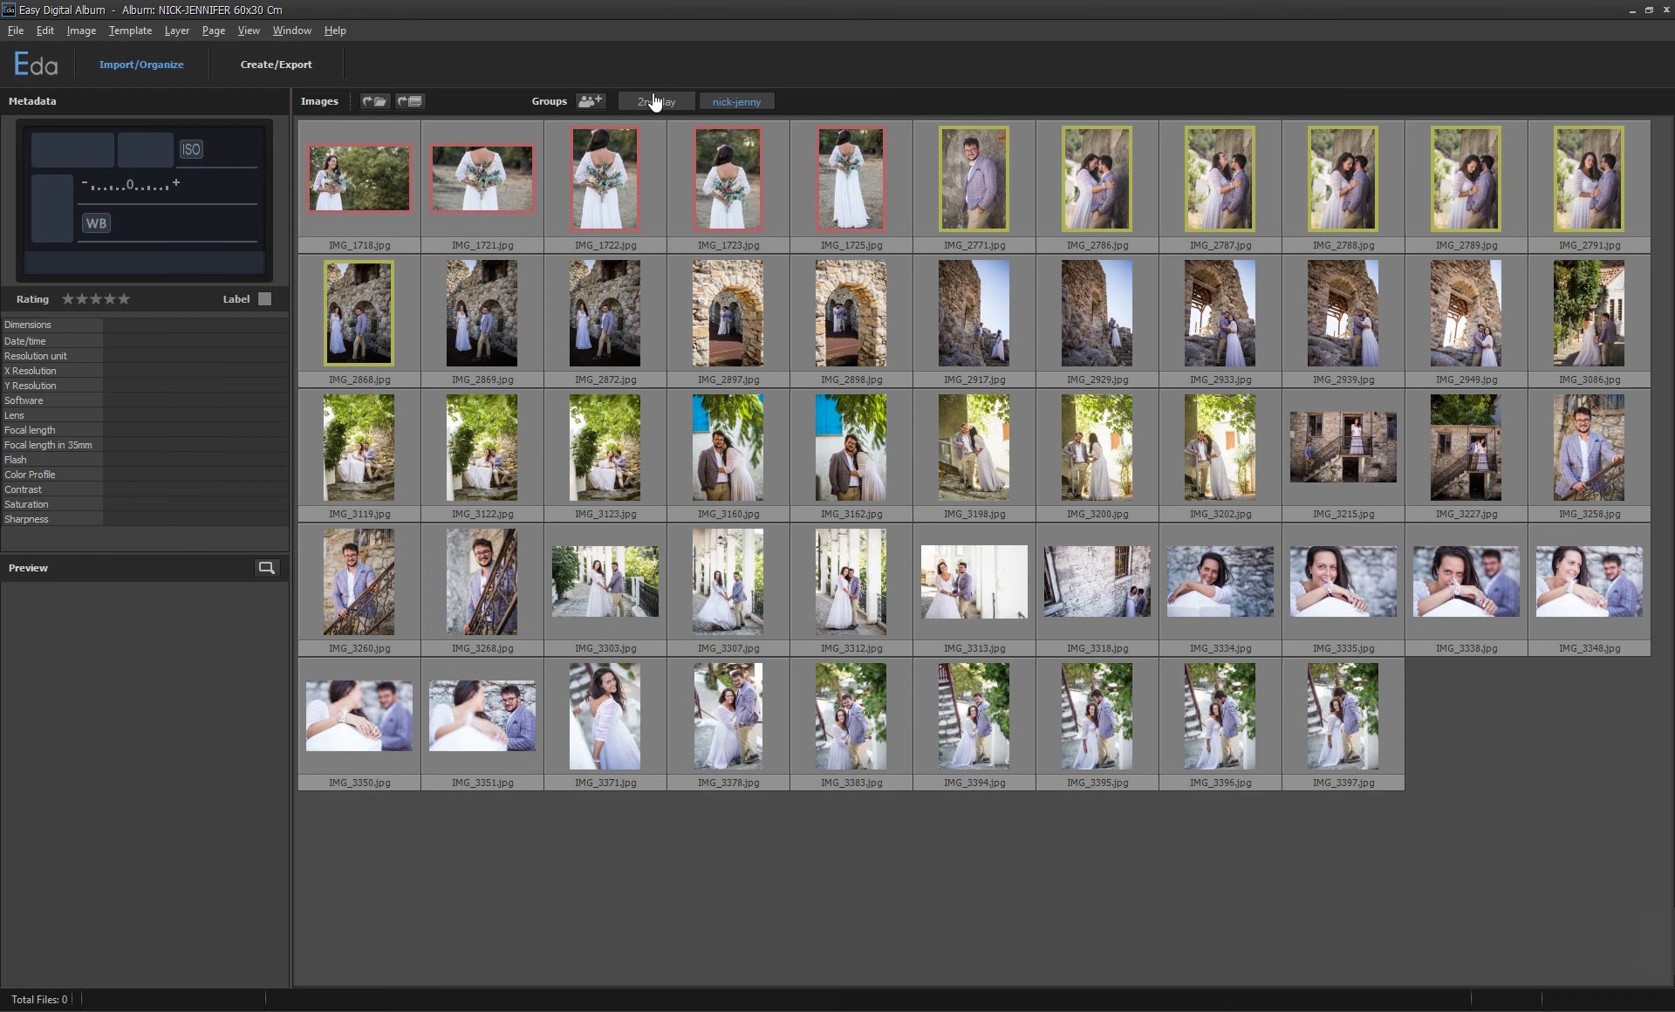
- Compare the 2nd day group with the couple's group and display the metadata of IMG_1723.jpg in the latter
{"action": "left_click", "coordinate": [650, 101]}
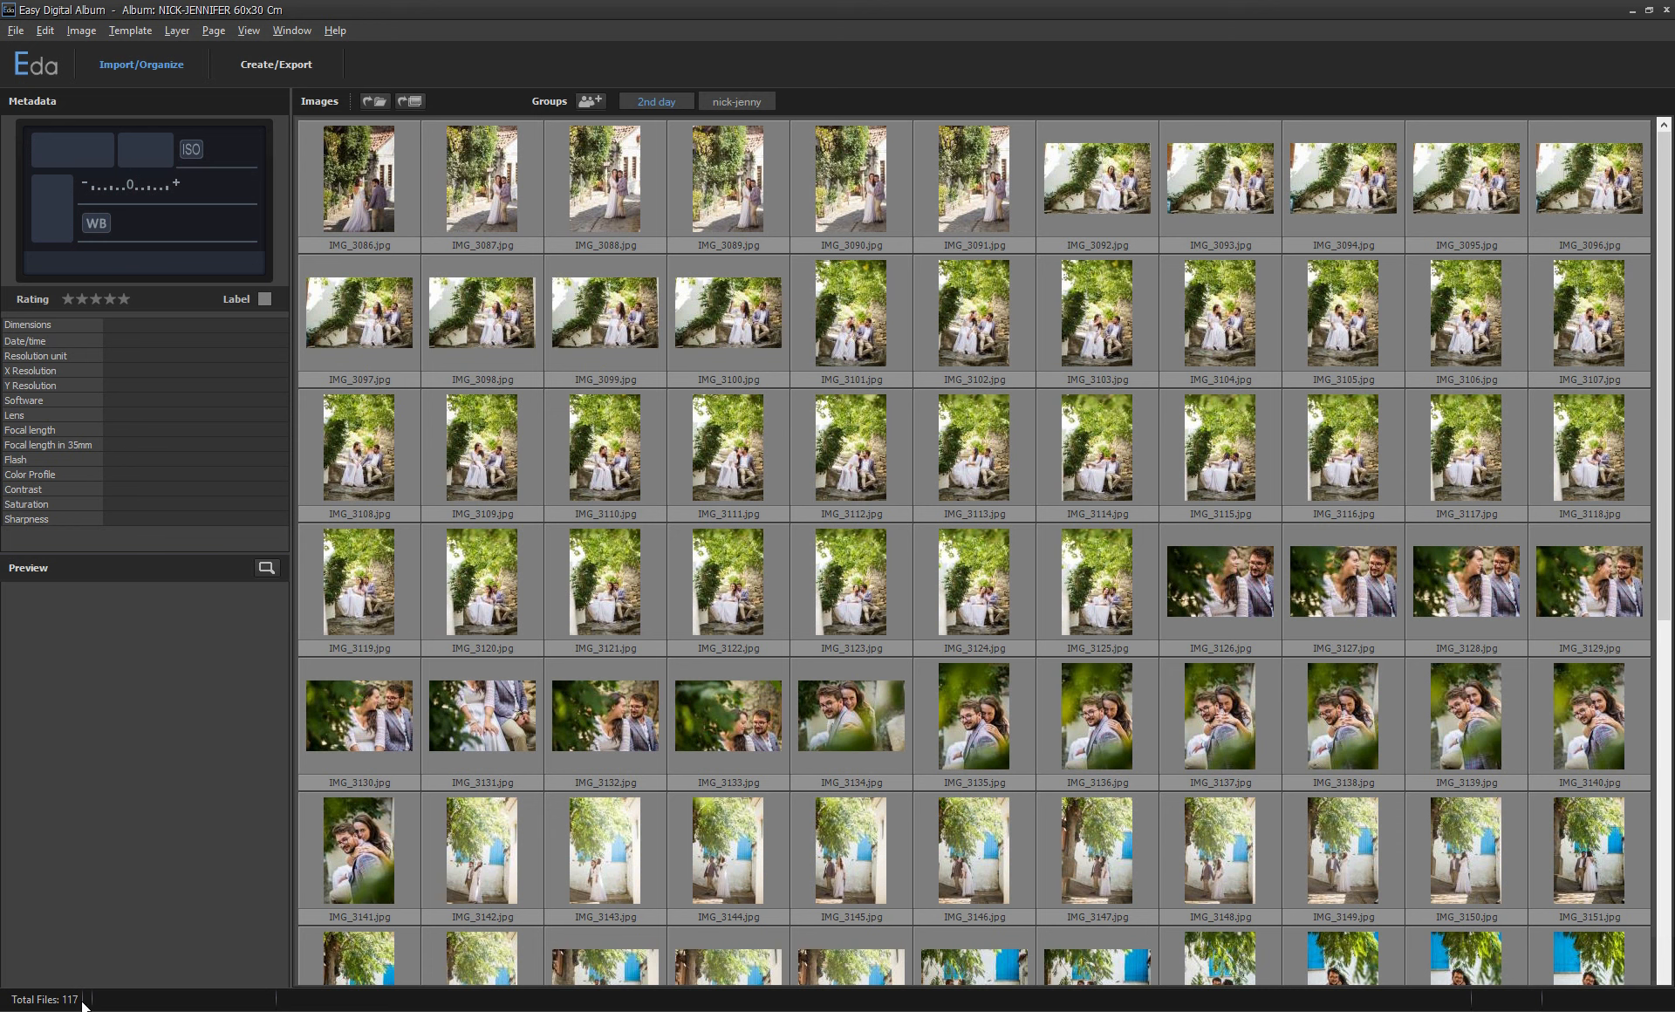
{"action": "left_click", "coordinate": [733, 103]}
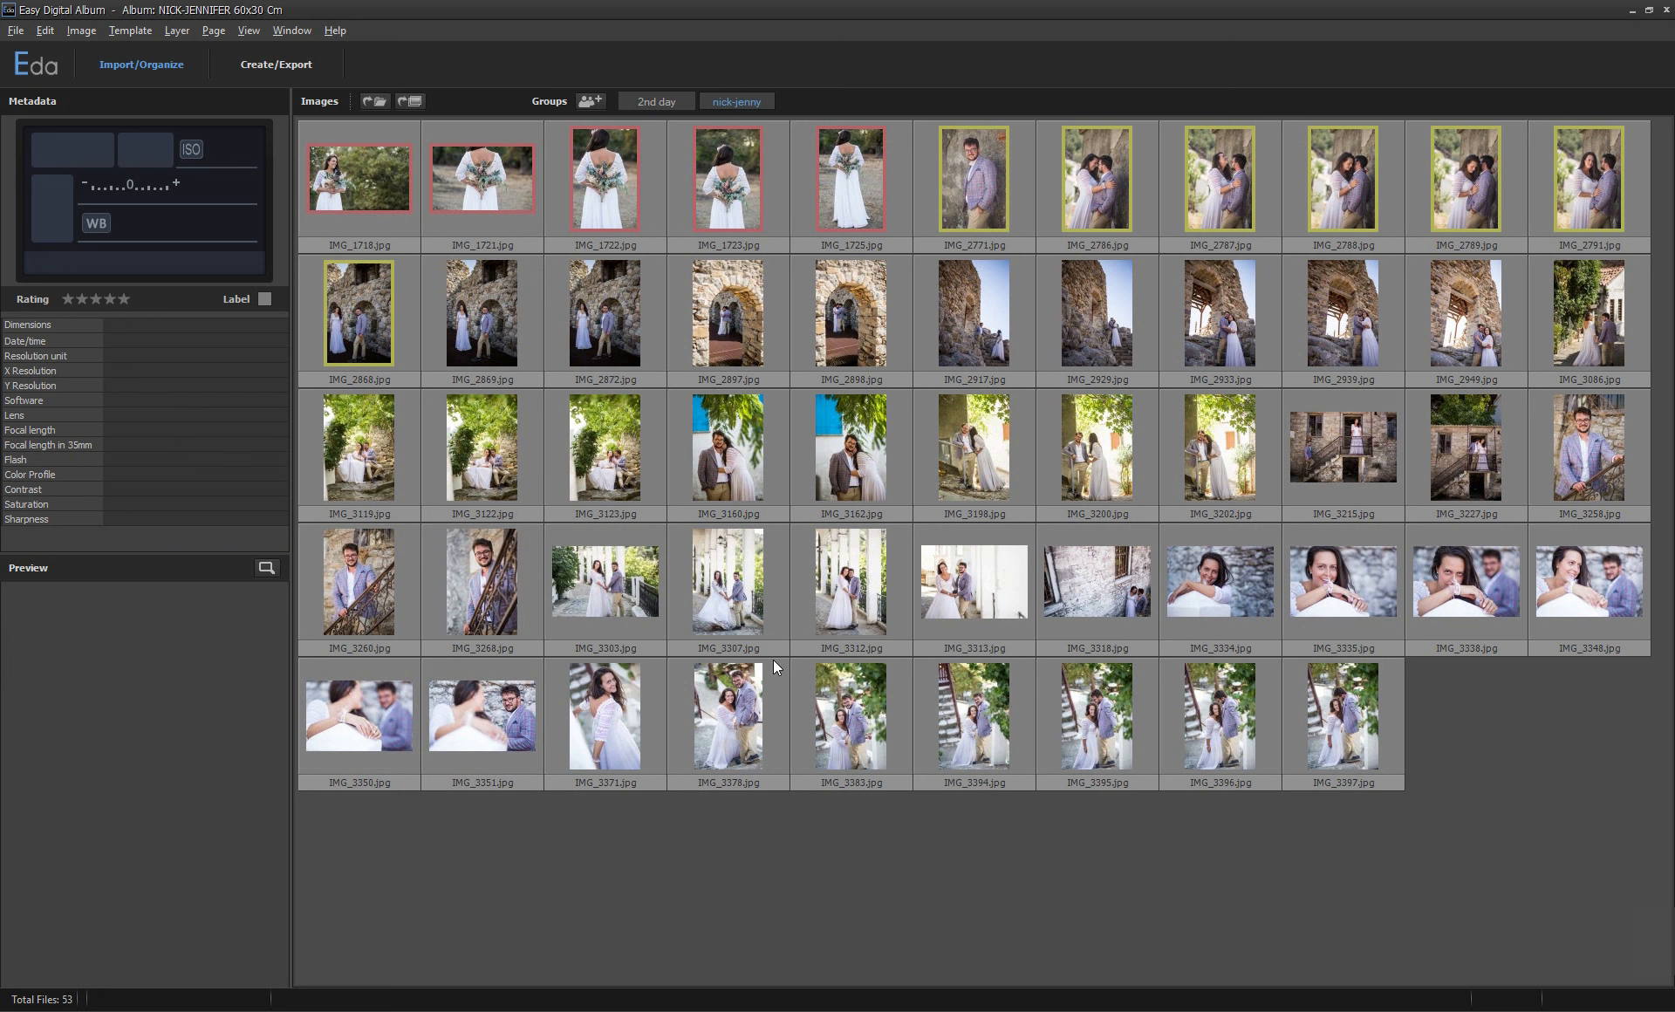
{"action": "left_click", "coordinate": [742, 249]}
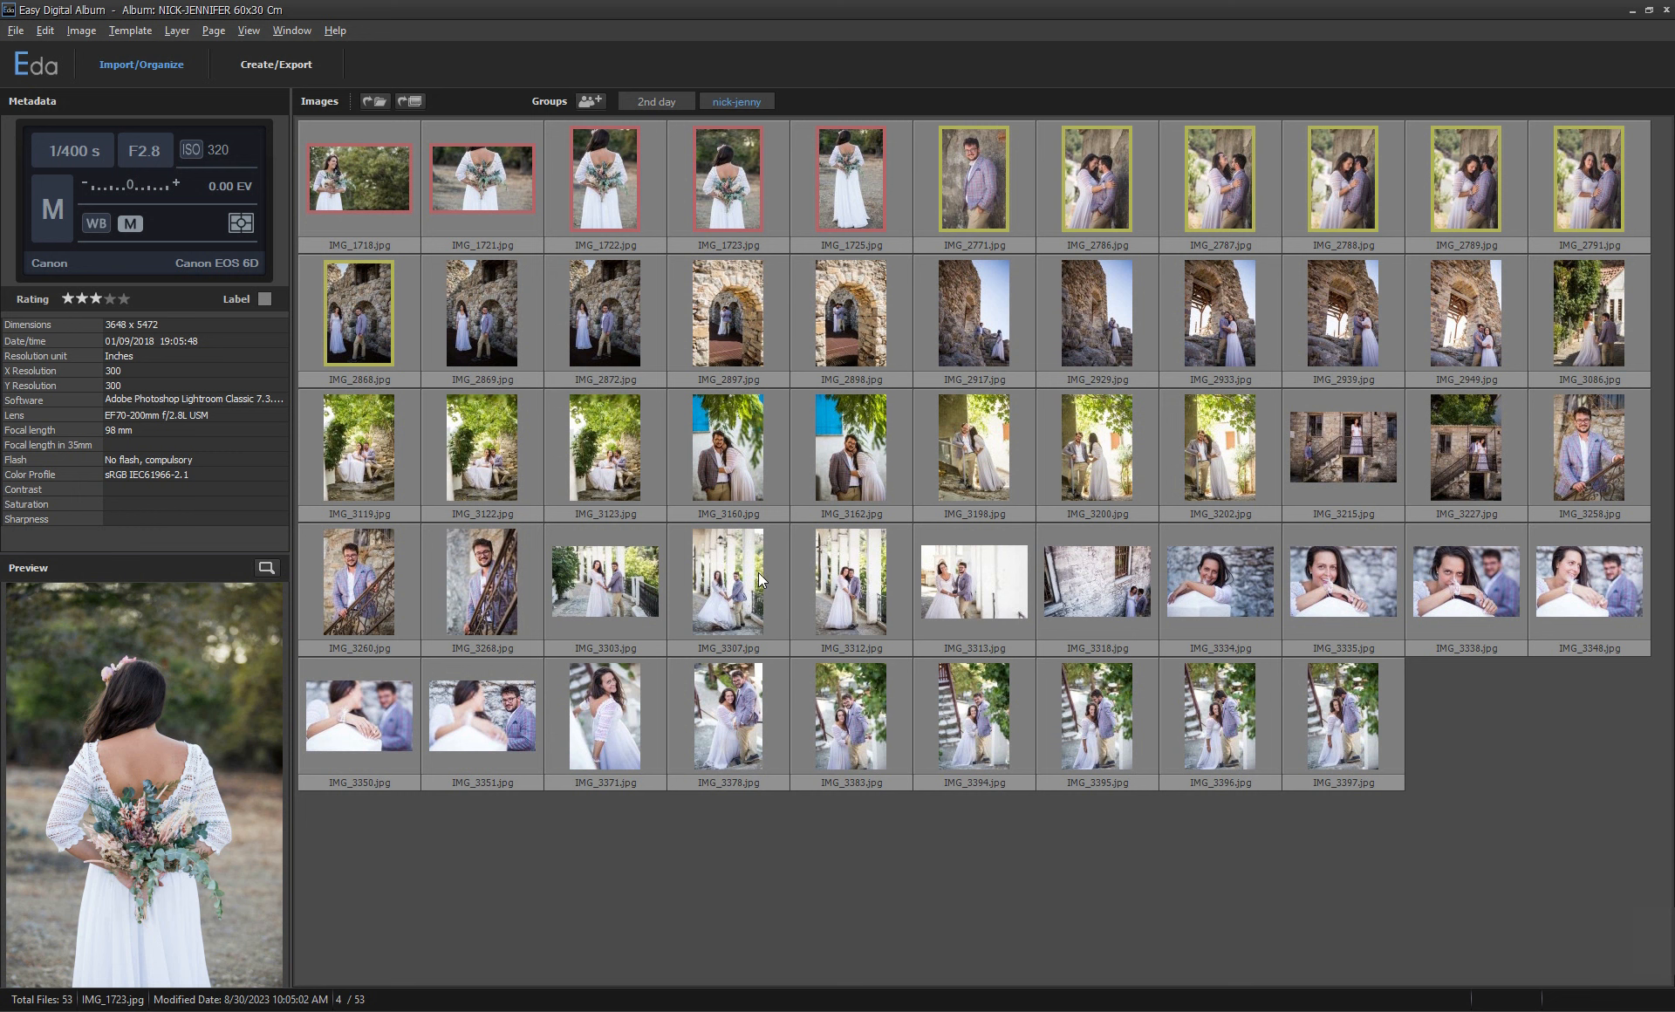
- Browse the enlarged photos from IMG_1718.jpg to IMG_1723.jpg and remove the red label from IMG_1723.jpg
{"action": "double_click", "coordinate": [353, 178]}
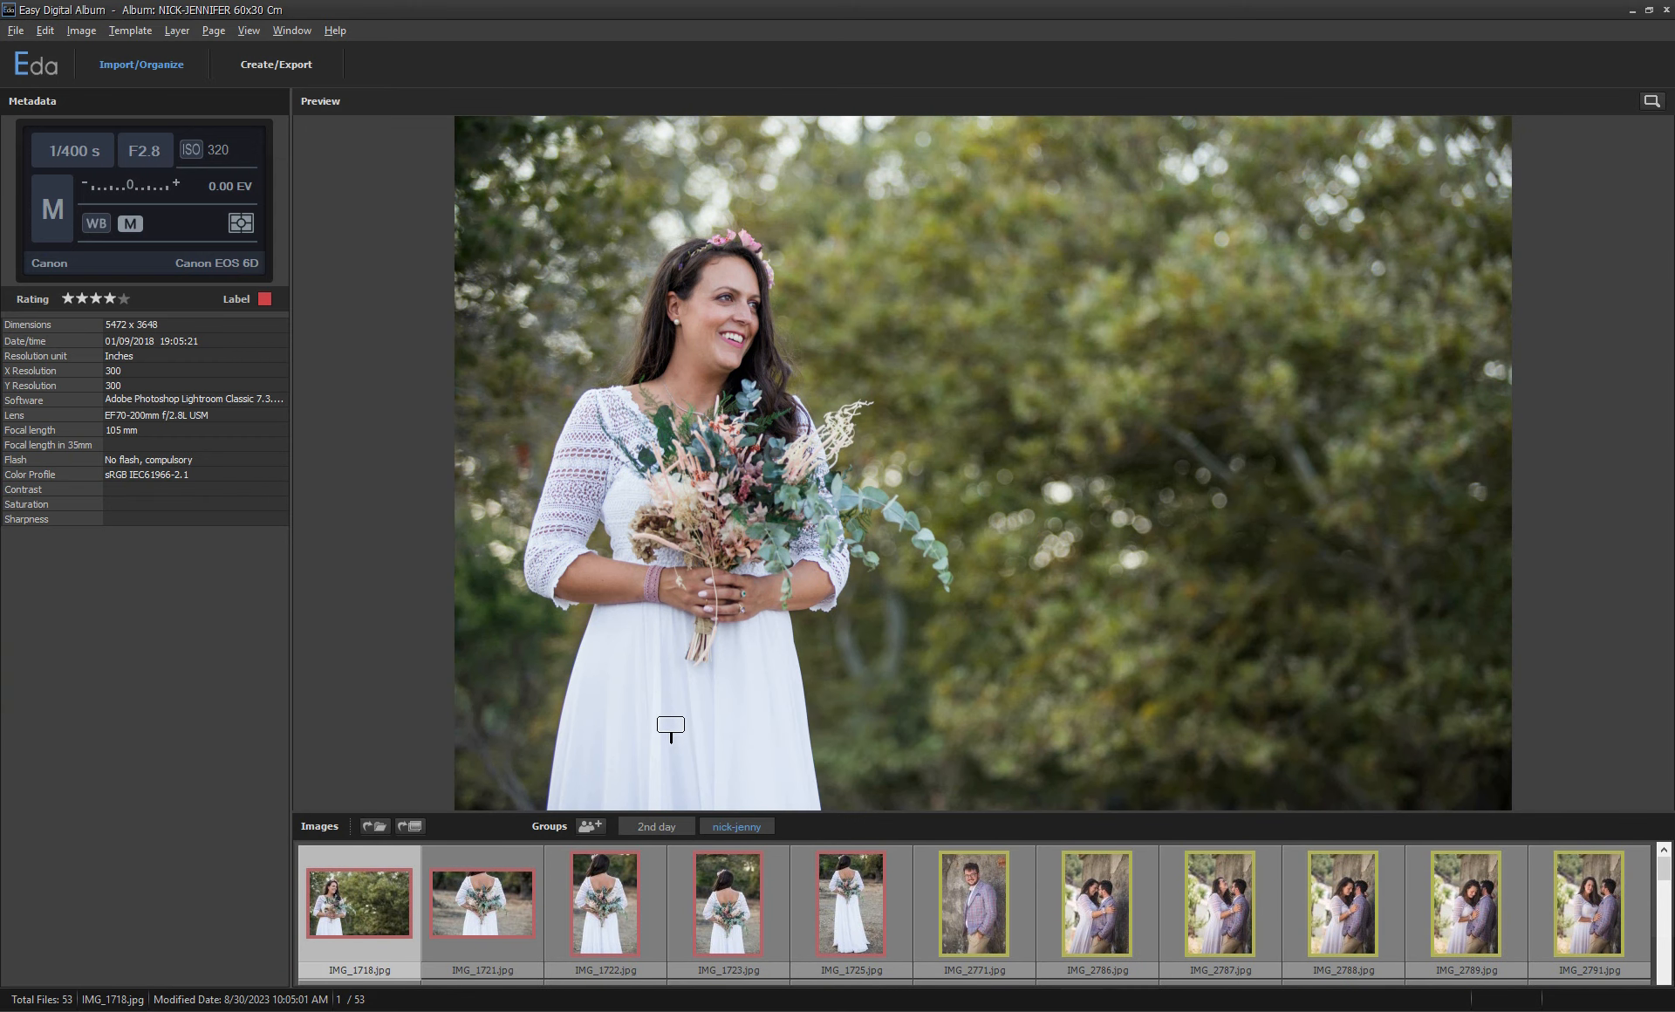
{"action": "key", "text": "Right"}
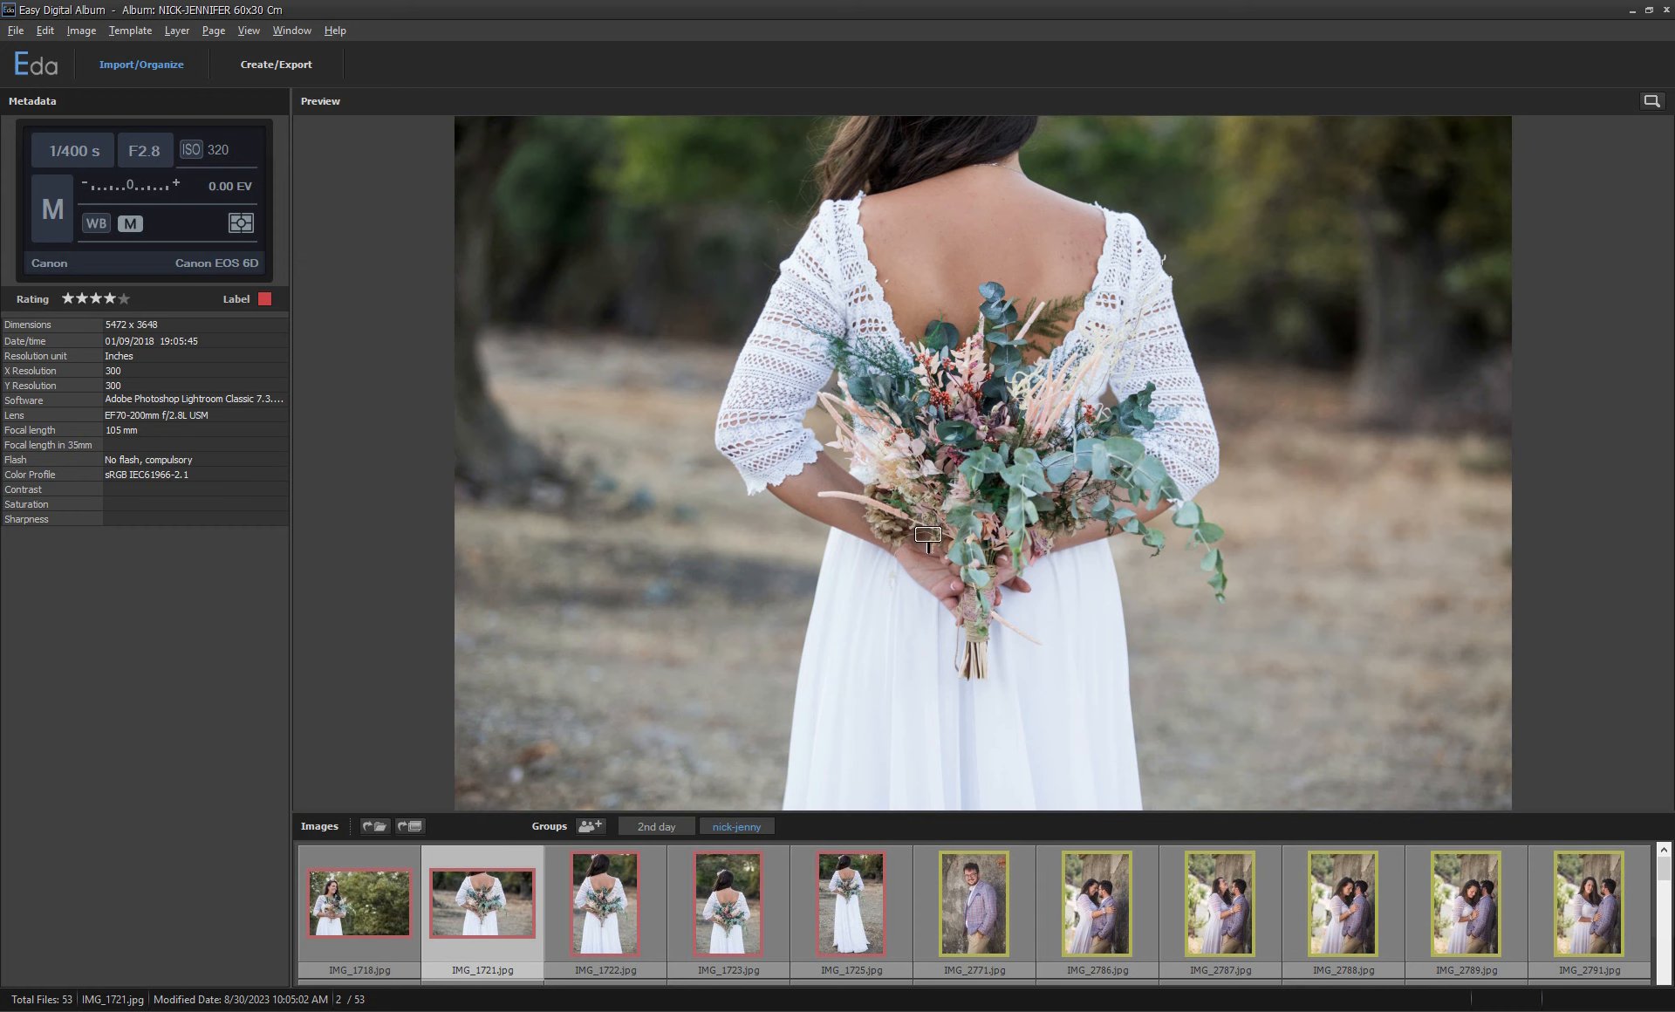
{"action": "key", "text": "Right"}
{"action": "key", "text": "Right"}
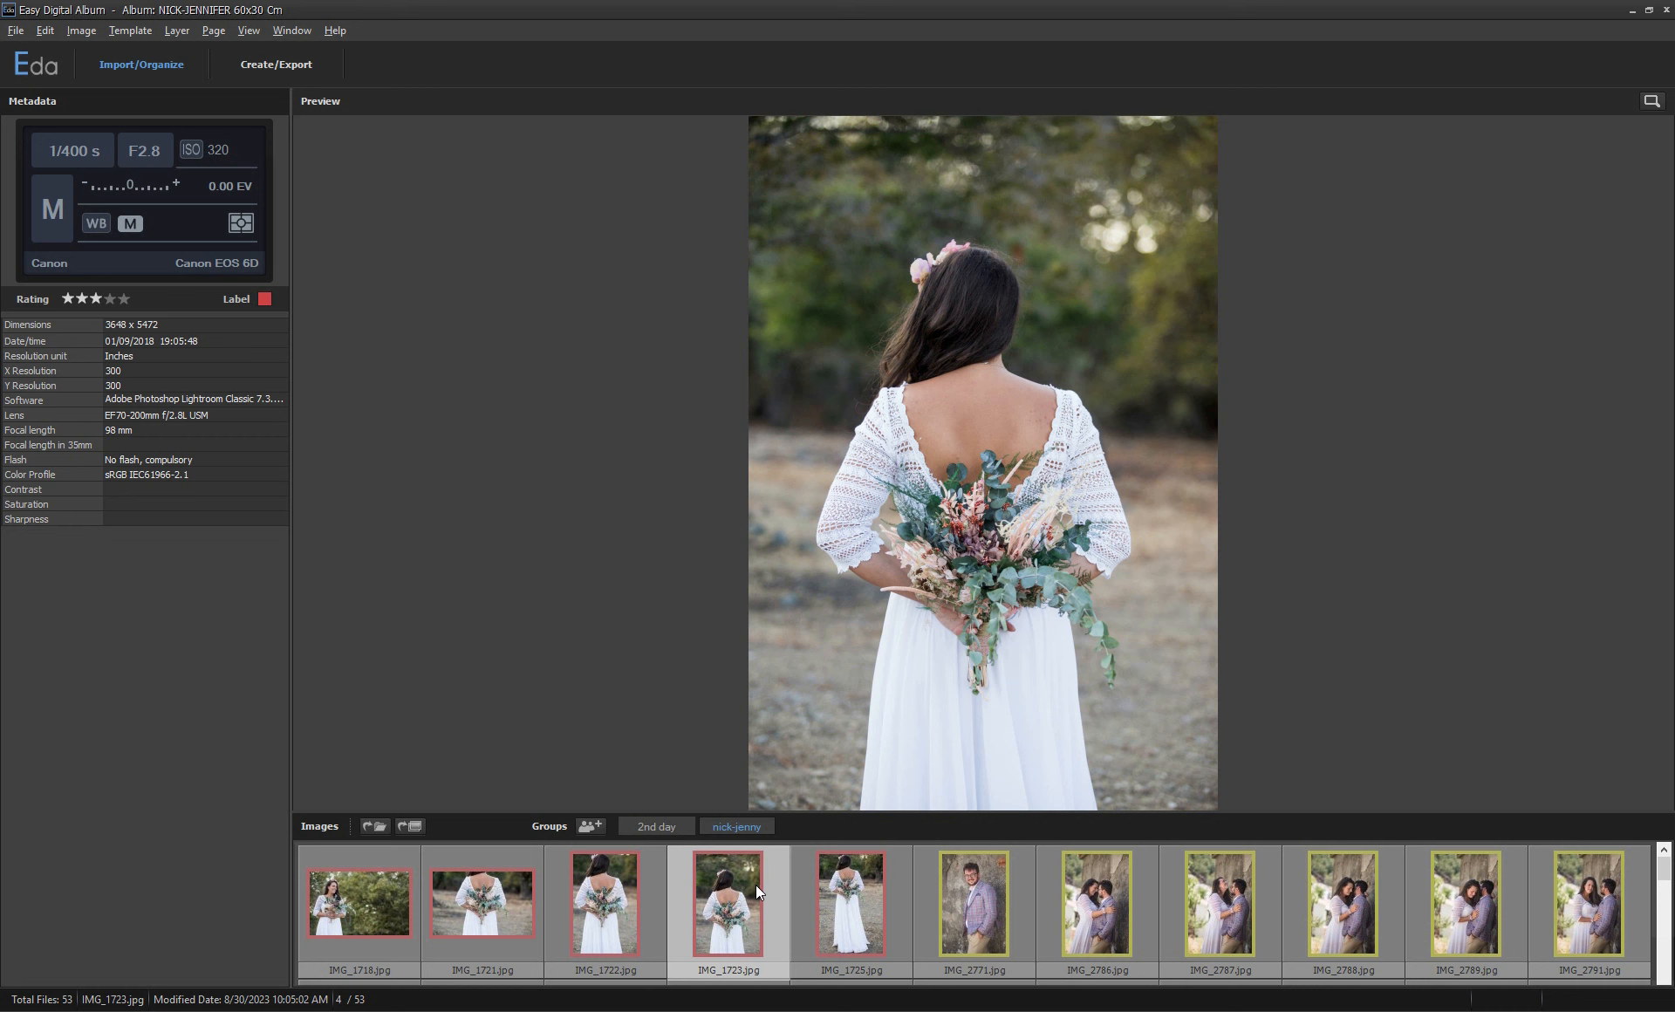
{"action": "key", "text": "6"}
{"action": "double_click", "coordinate": [848, 735]}
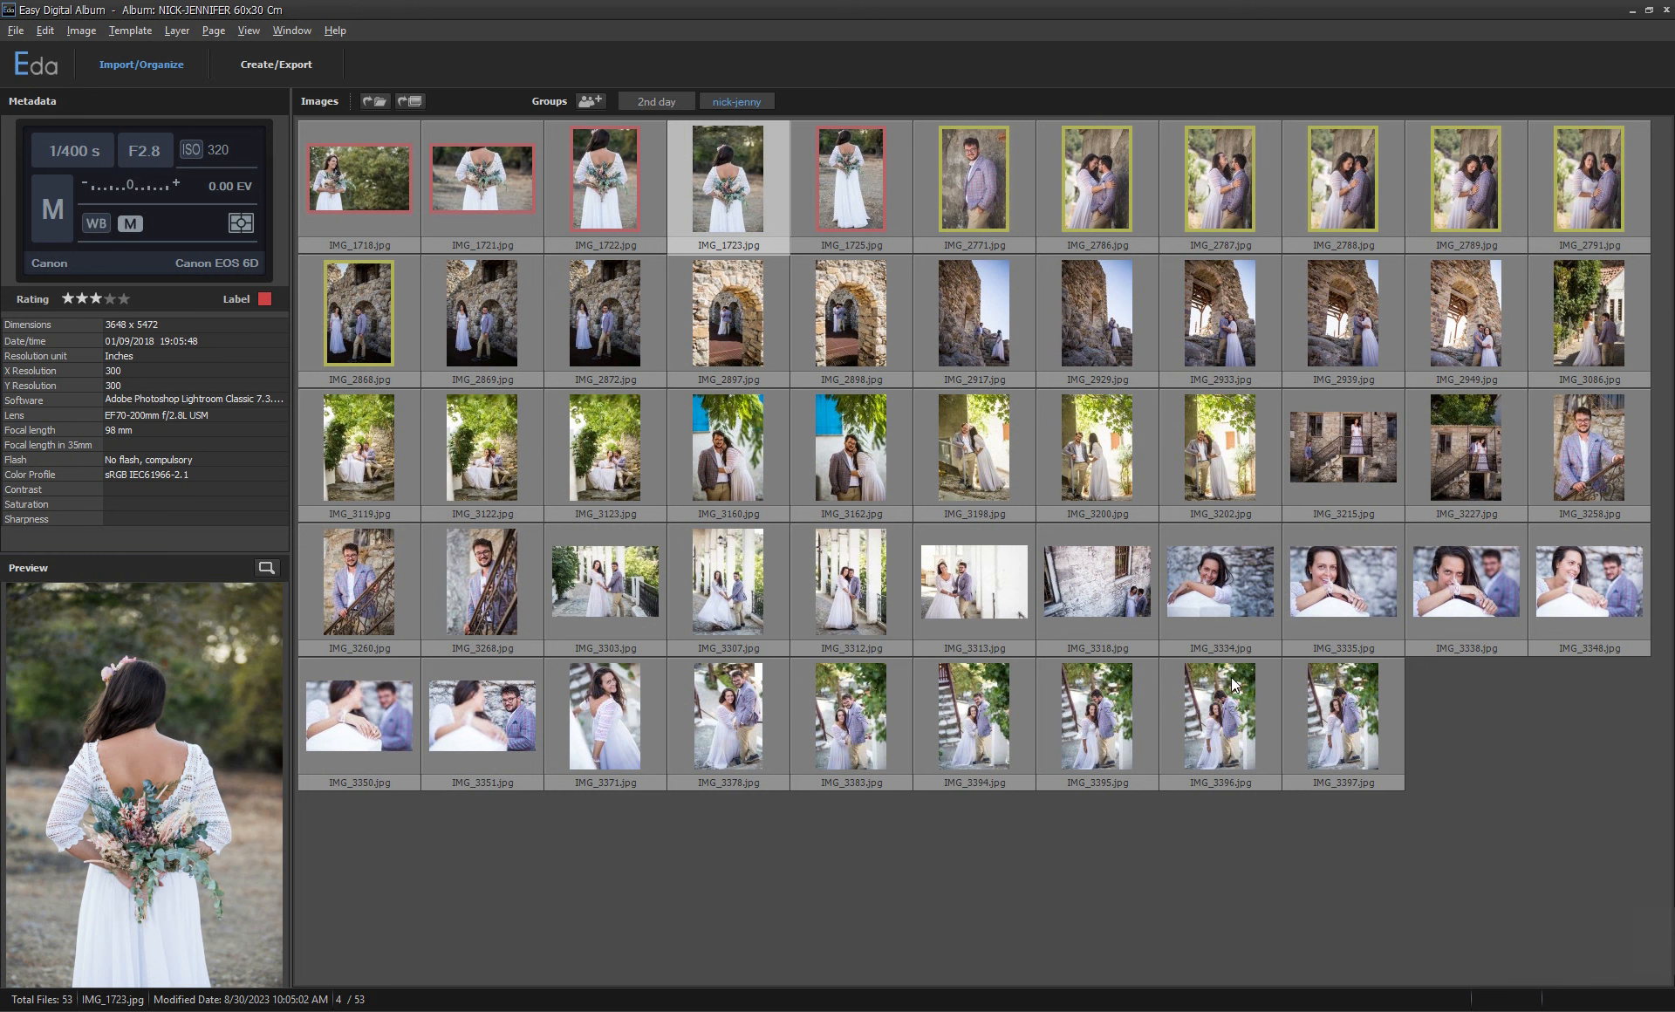
- Assign the purple colour label to IMG_3334.jpg and IMG_3335.jpg in the enlarged preview
{"action": "double_click", "coordinate": [1208, 583]}
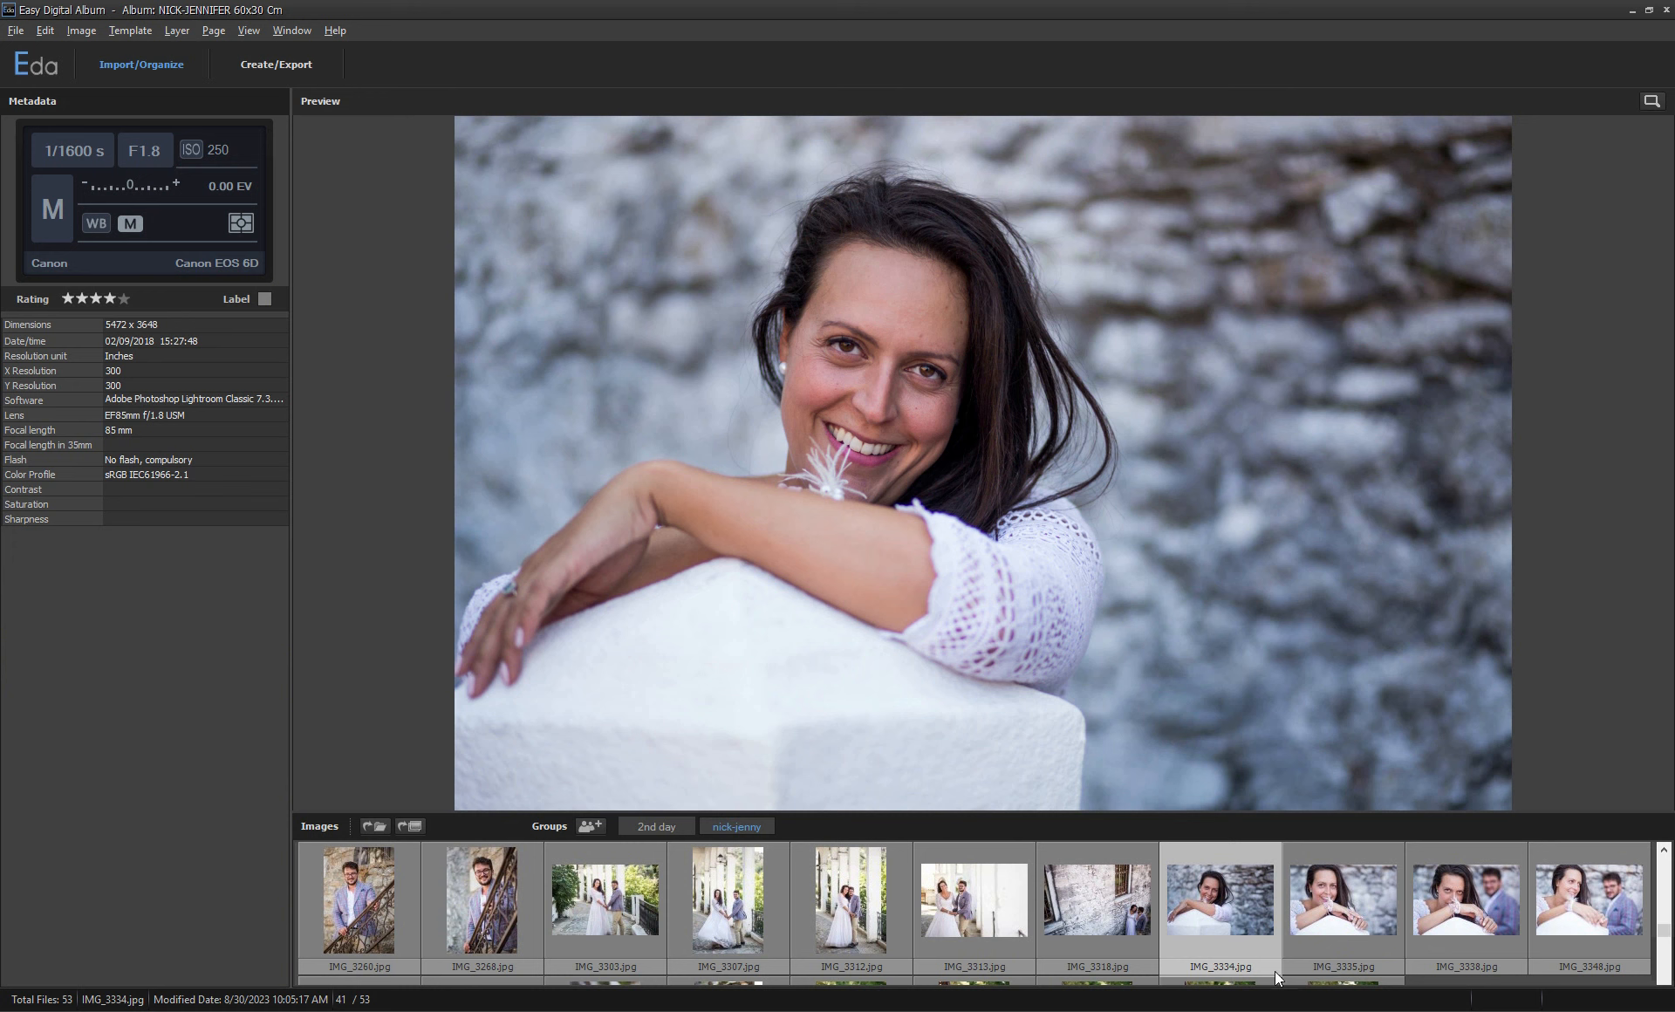
{"action": "left_click", "coordinate": [1230, 960]}
{"action": "key", "text": "7"}
{"action": "key", "text": "8"}
{"action": "key", "text": "0"}
{"action": "key", "text": "space"}
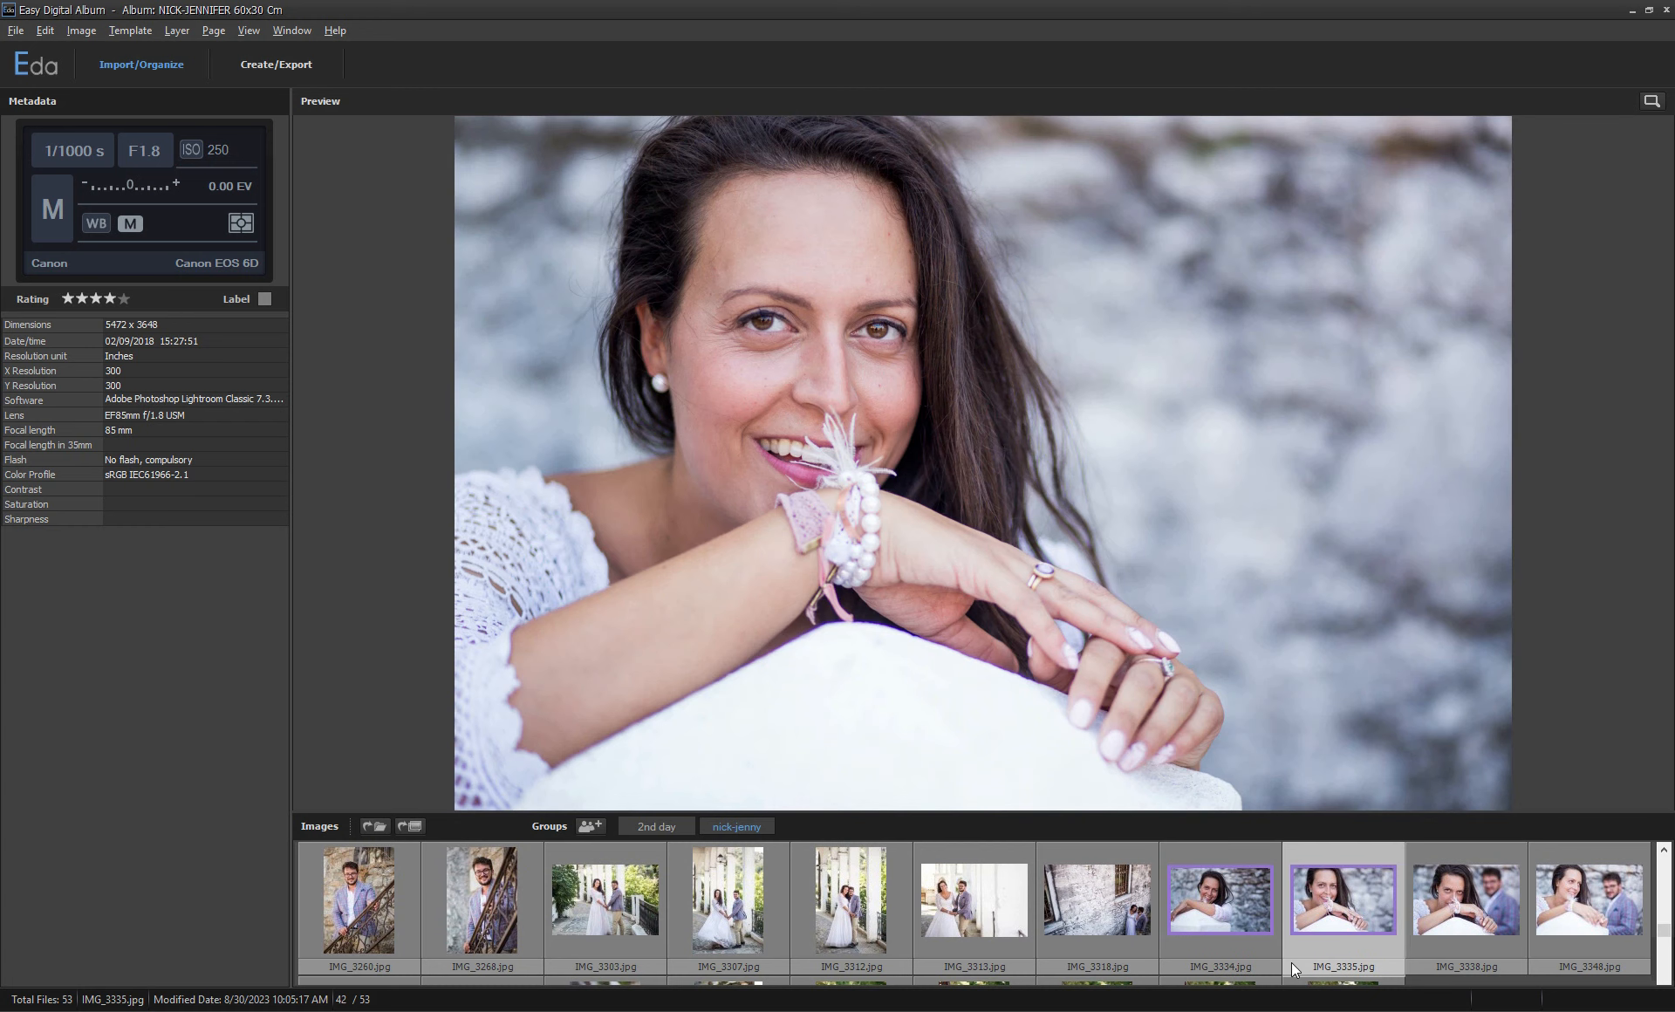
- Assign the purple label to IMG_3338.jpg, IMG_3348.jpg and IMG_3351.jpg, and return to the thumbnail overview
{"action": "left_click", "coordinate": [1411, 909]}
{"action": "key", "text": "space"}
{"action": "left_click", "coordinate": [1586, 902]}
{"action": "key", "text": "space"}
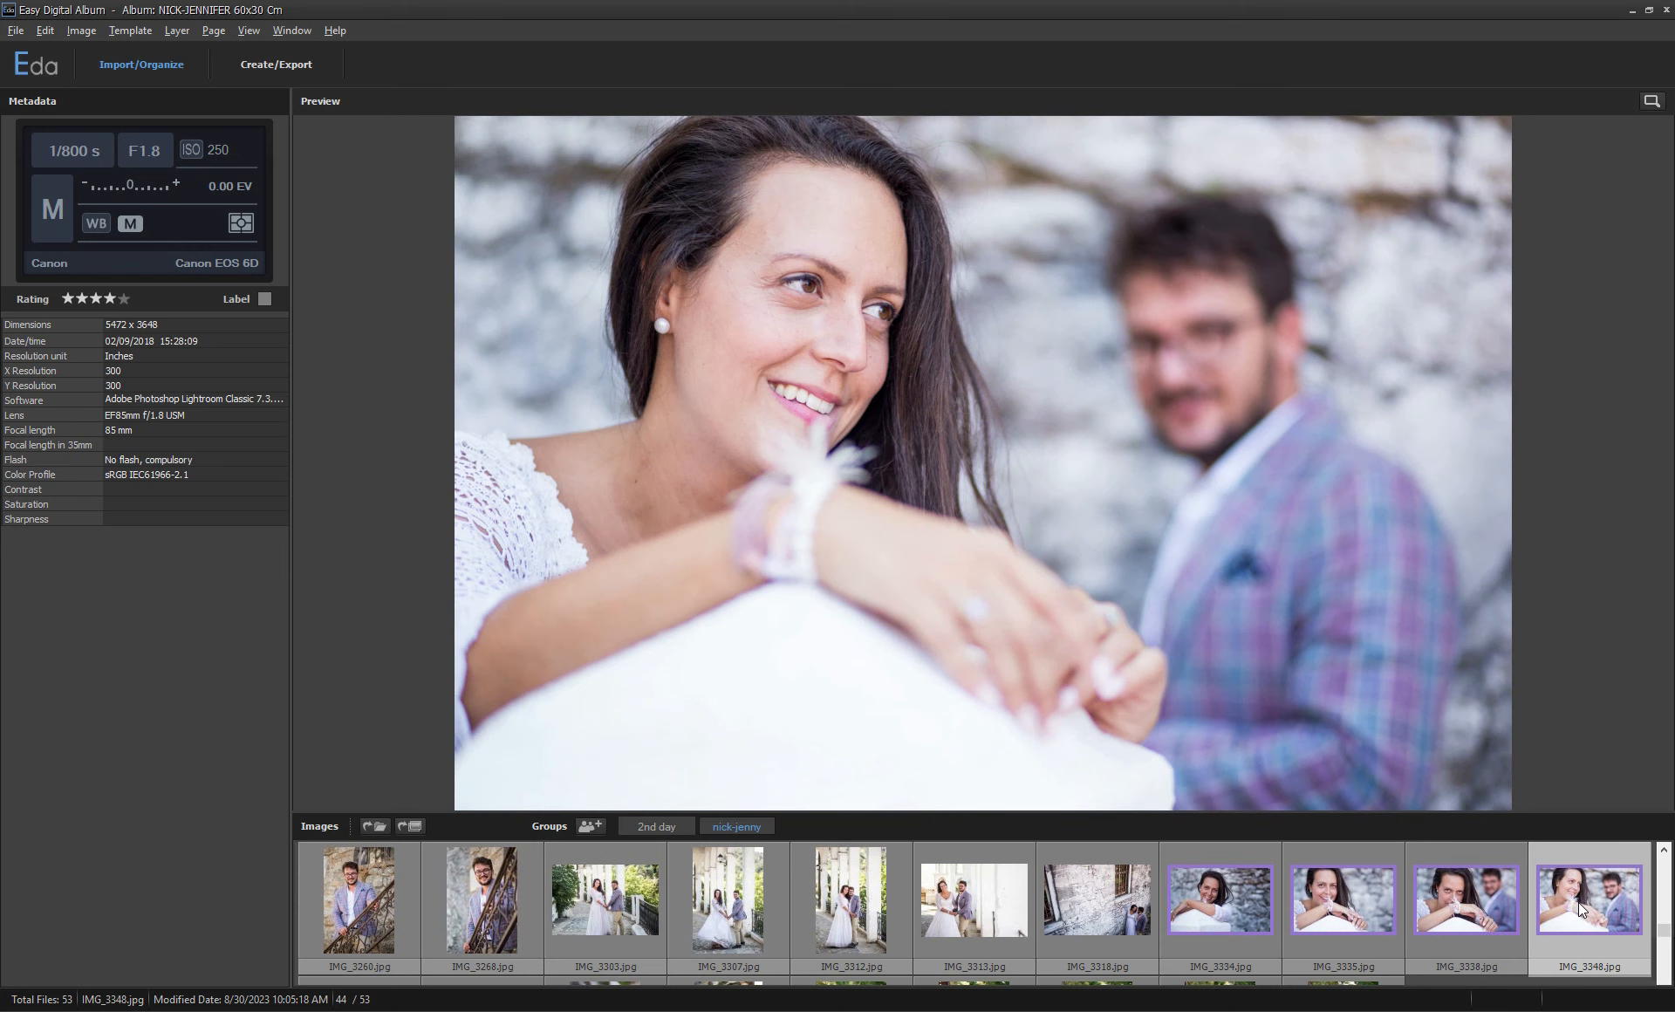
{"action": "key", "text": "Right"}
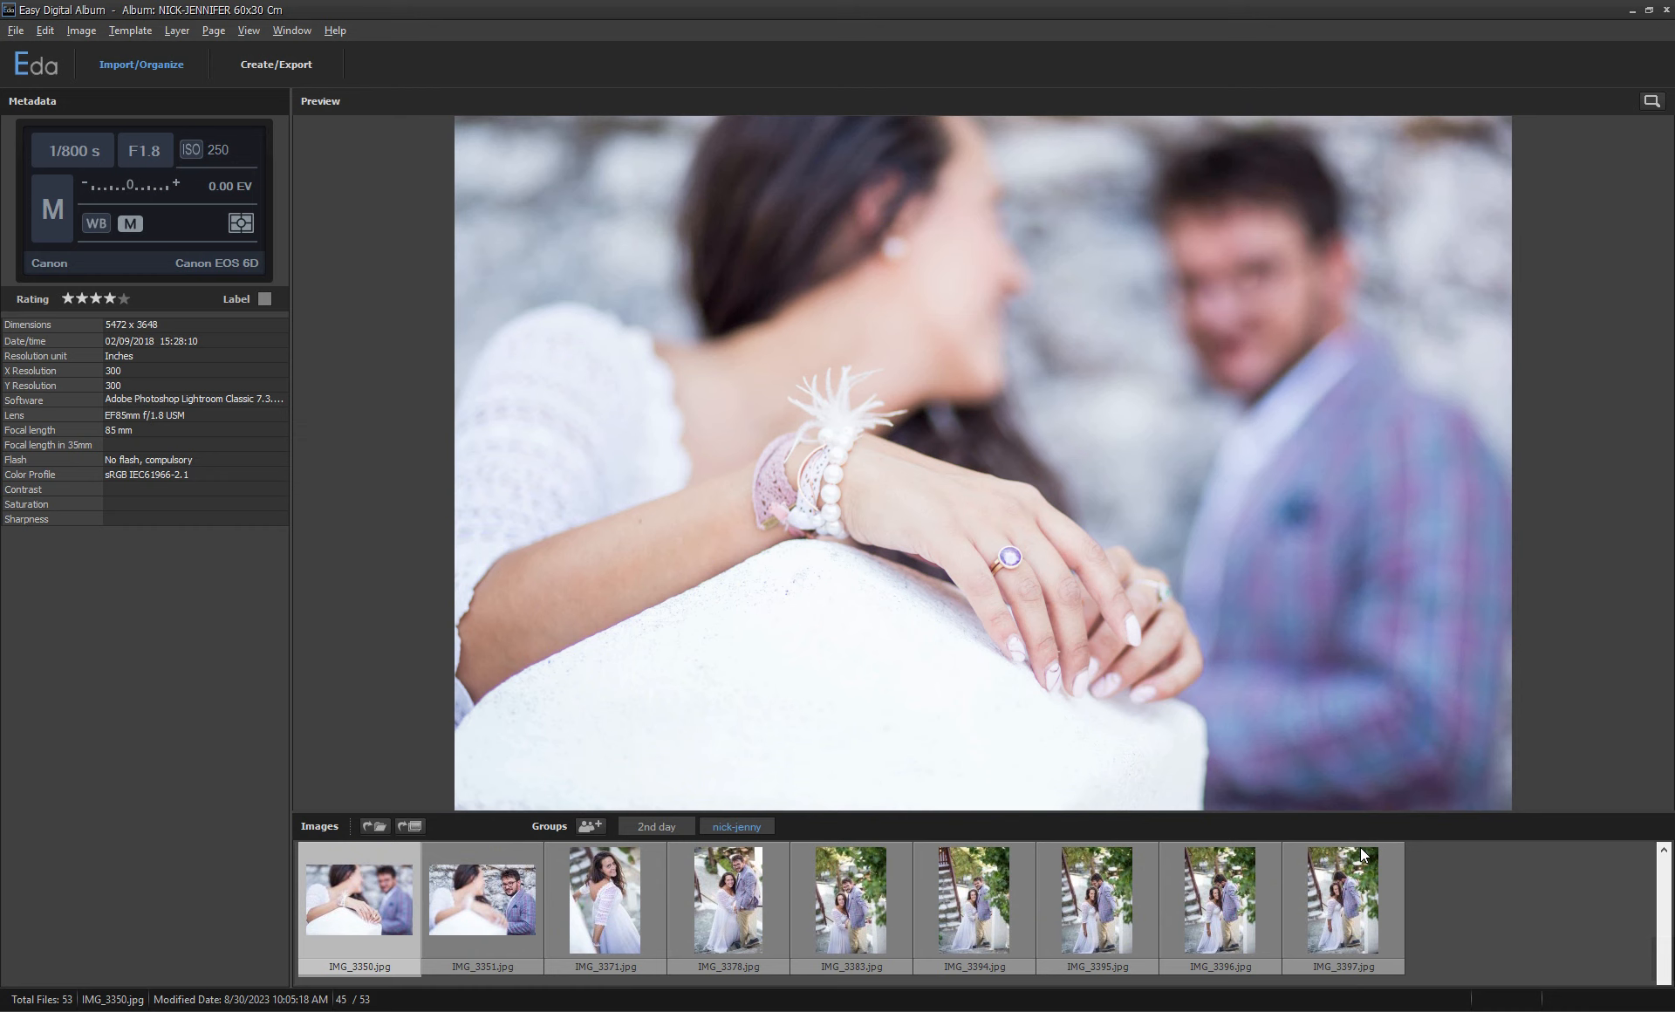
{"action": "key", "text": "Right"}
{"action": "key", "text": "space"}
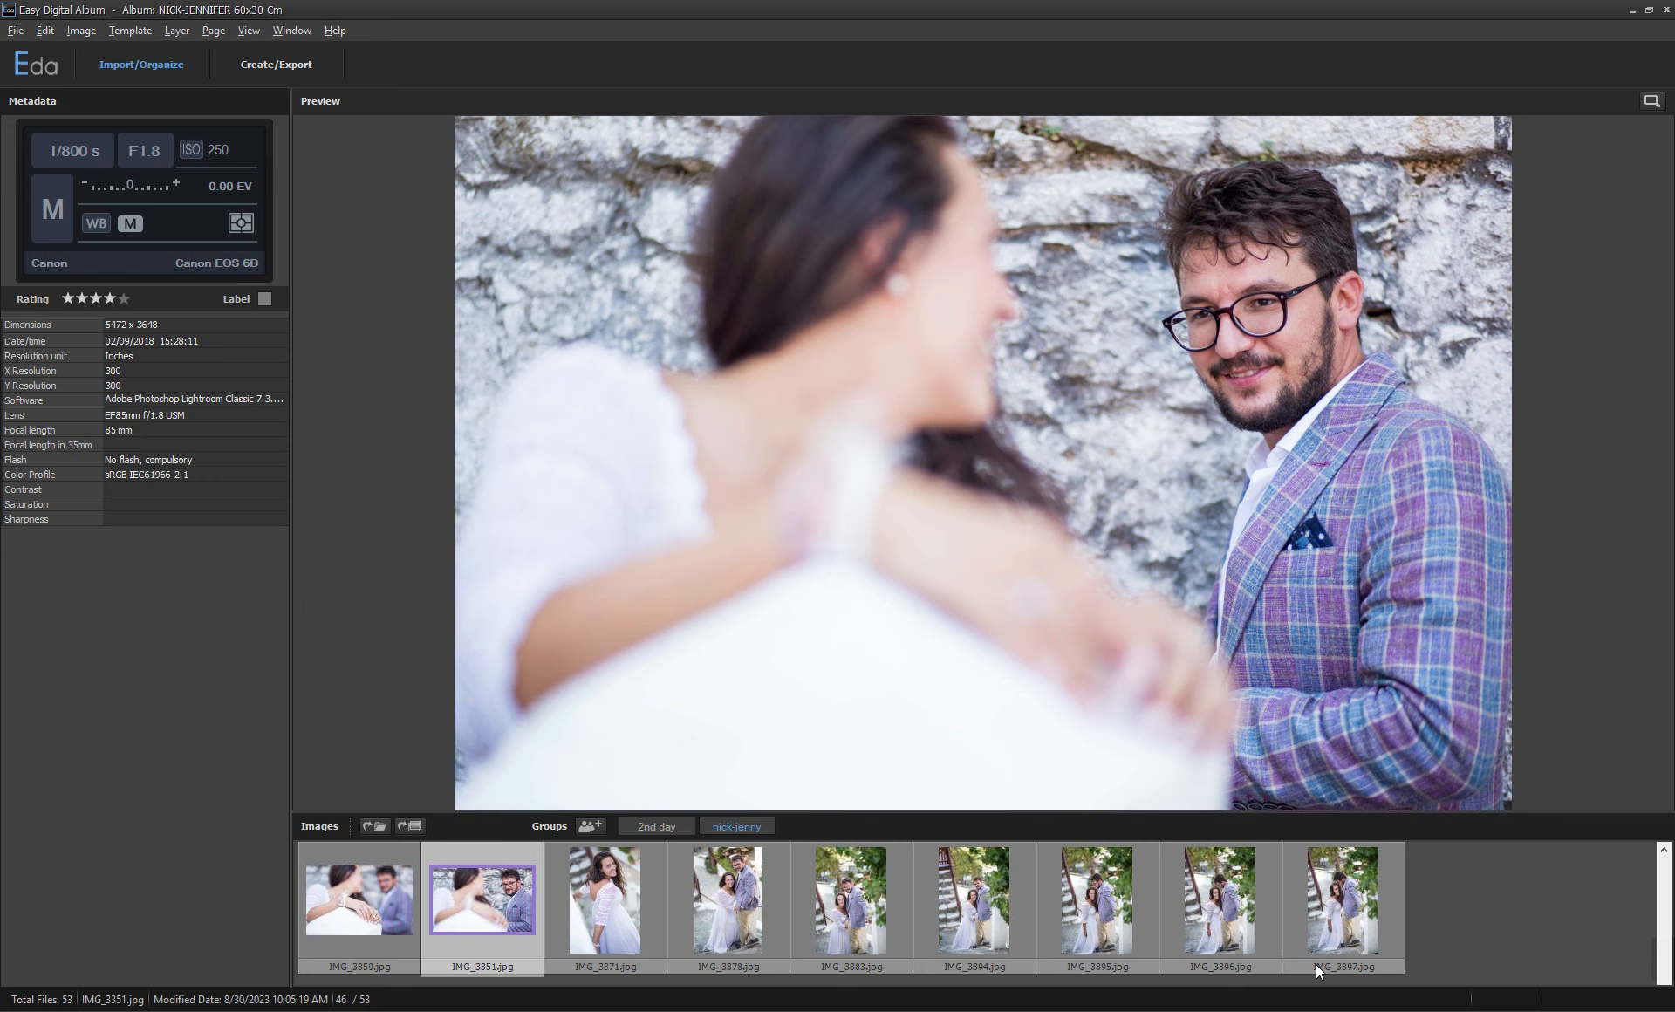
{"action": "key", "text": "space"}
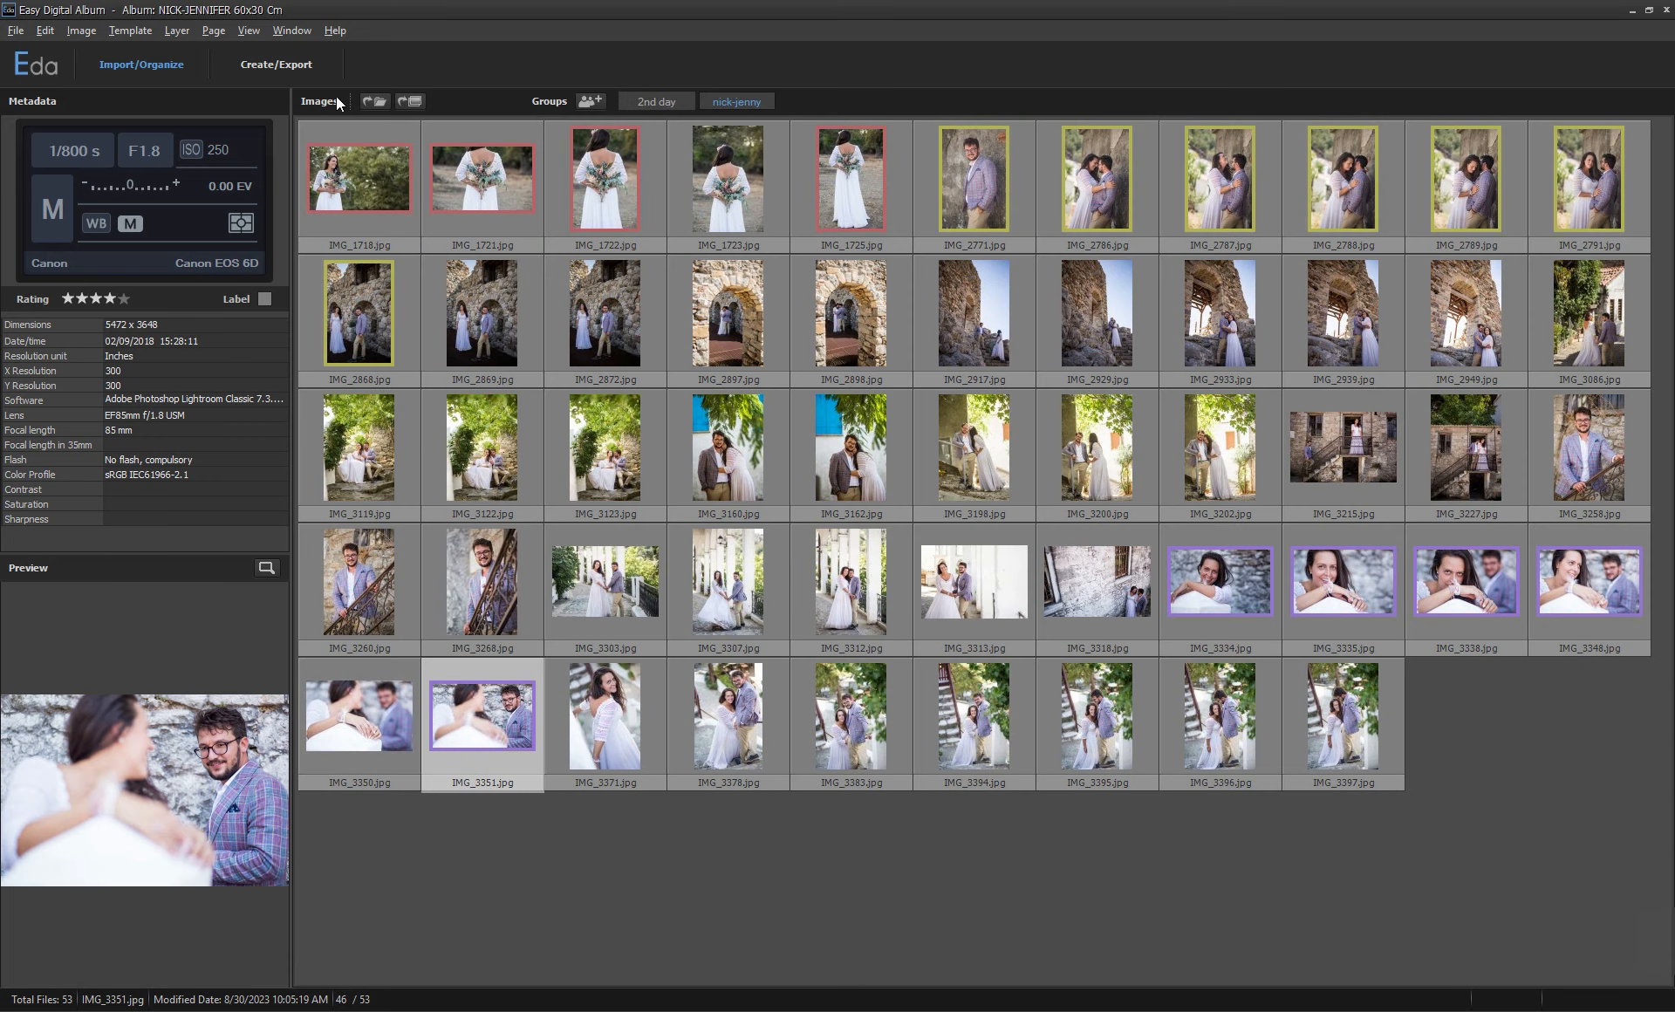
- In the Create/Export workspace, show the couple's group and filter it to the purple-labelled photos
{"action": "left_click", "coordinate": [279, 65]}
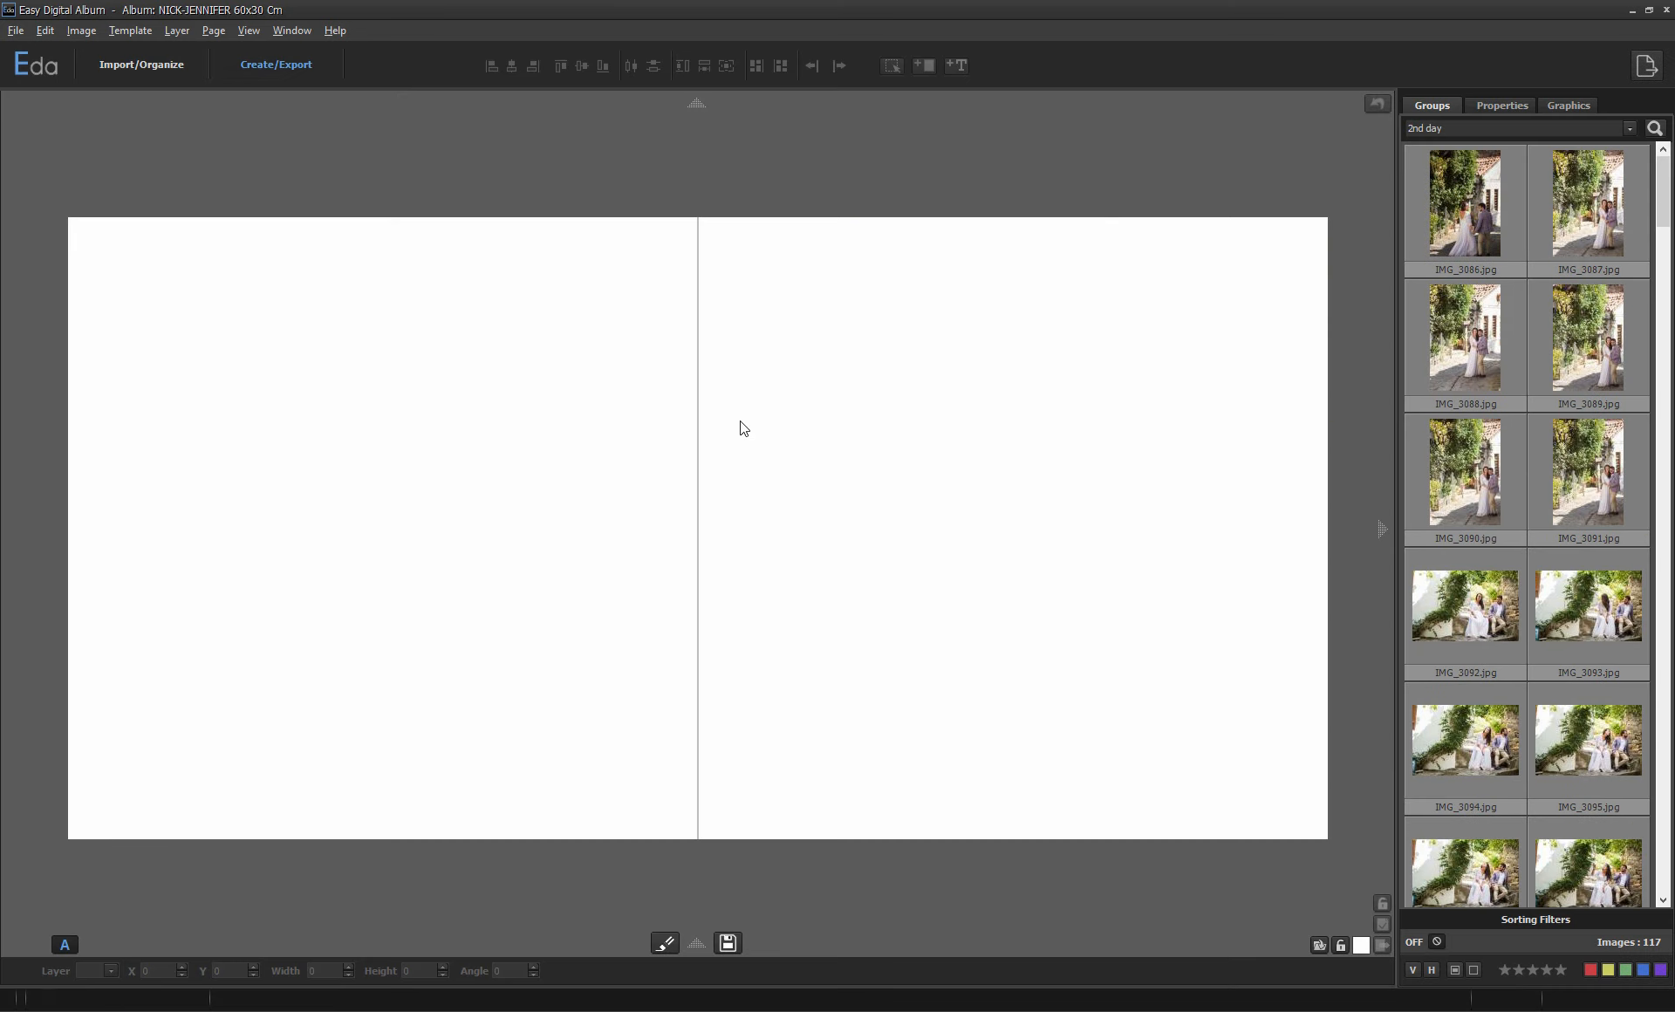
{"action": "left_click", "coordinate": [1550, 128]}
{"action": "left_click", "coordinate": [1503, 161]}
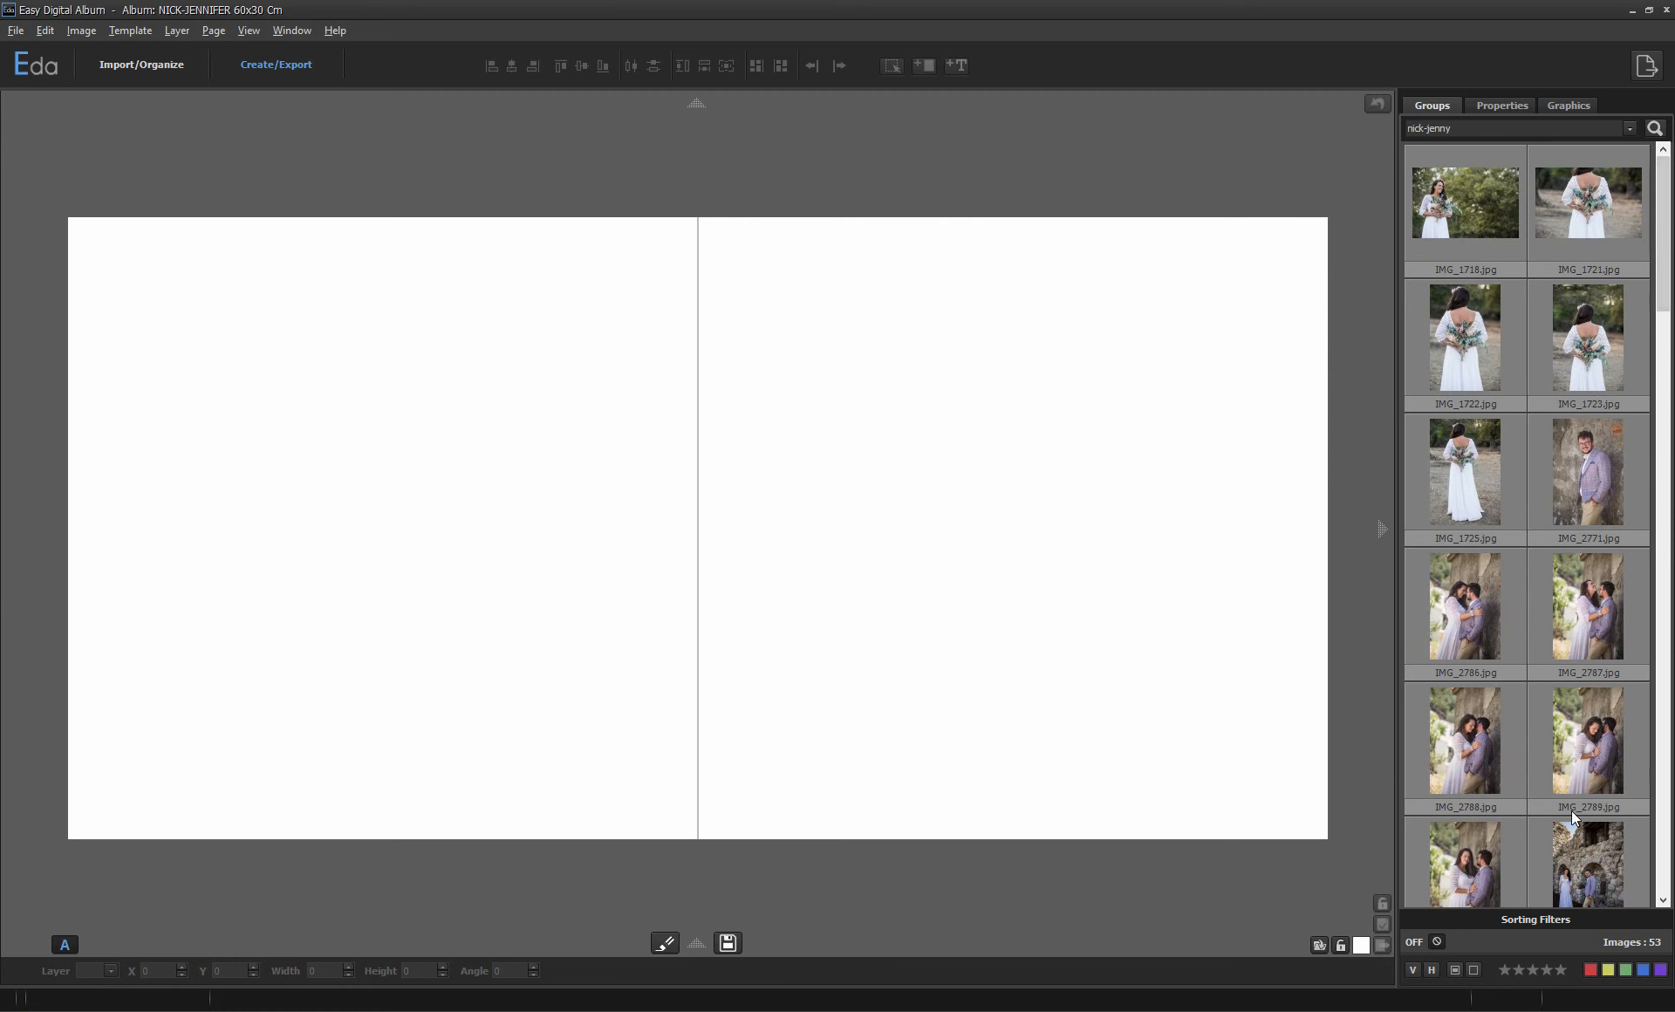
{"action": "left_click", "coordinate": [1661, 969]}
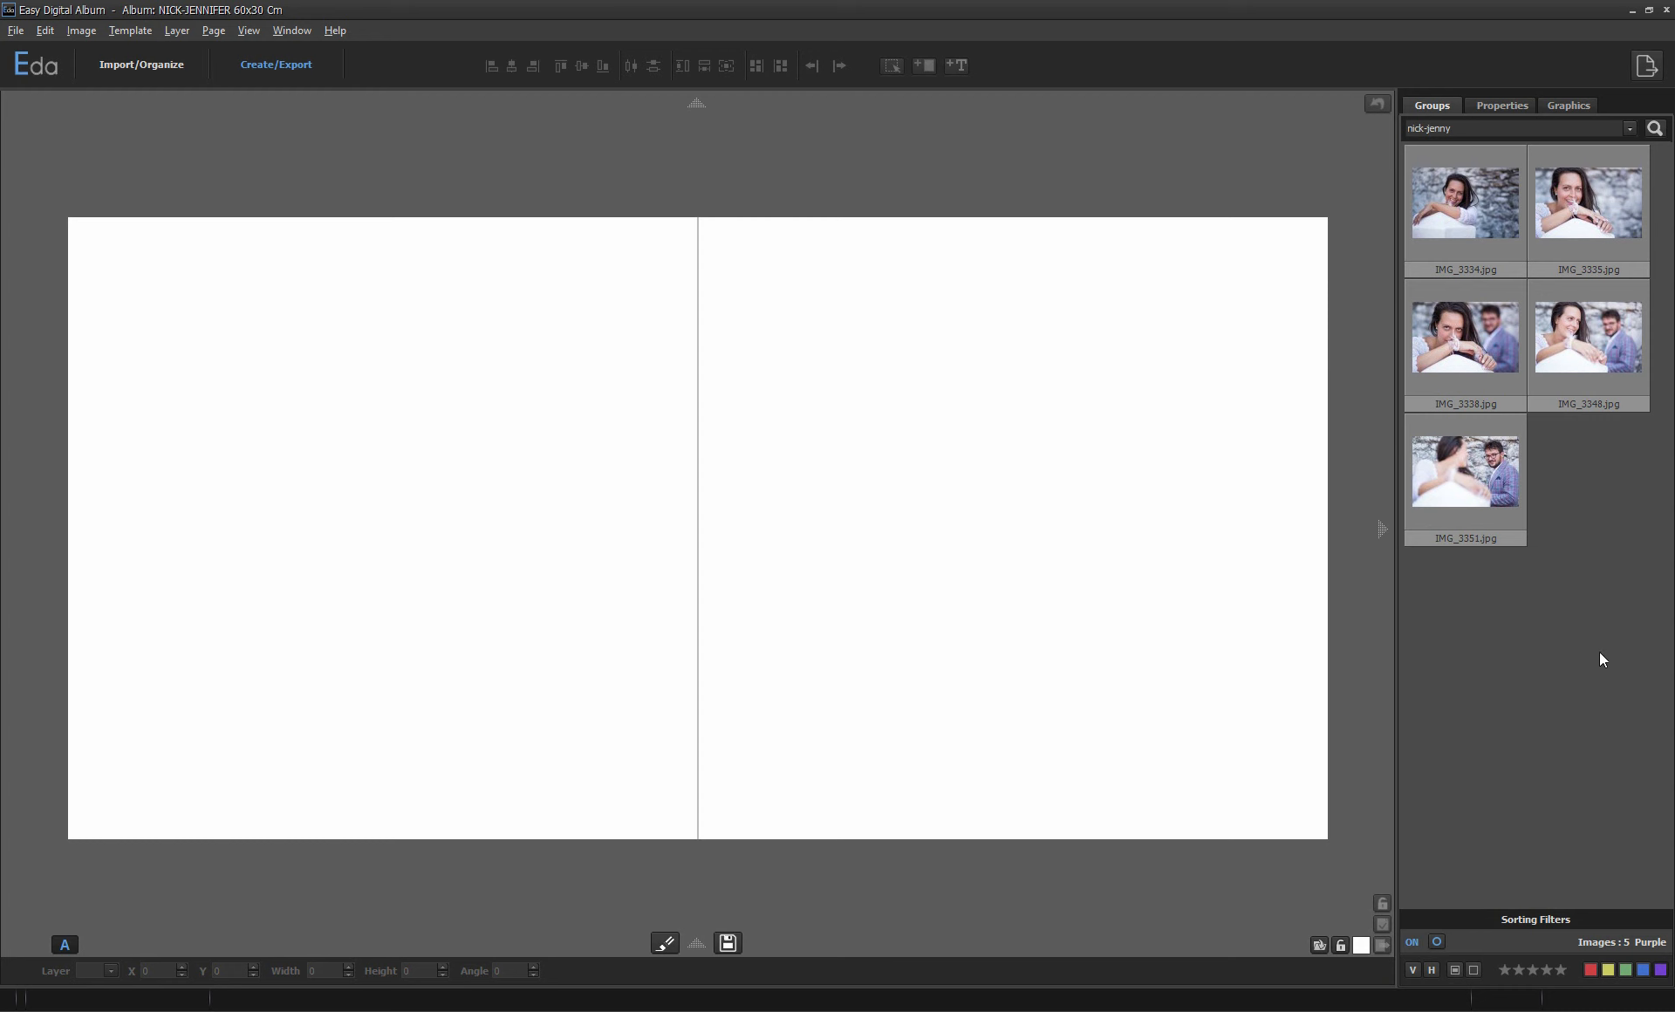
- Place all five purple-labelled photos together on the empty album spread
{"action": "left_click_drag", "start_coordinate": [1635, 622], "coordinate": [845, 550]}
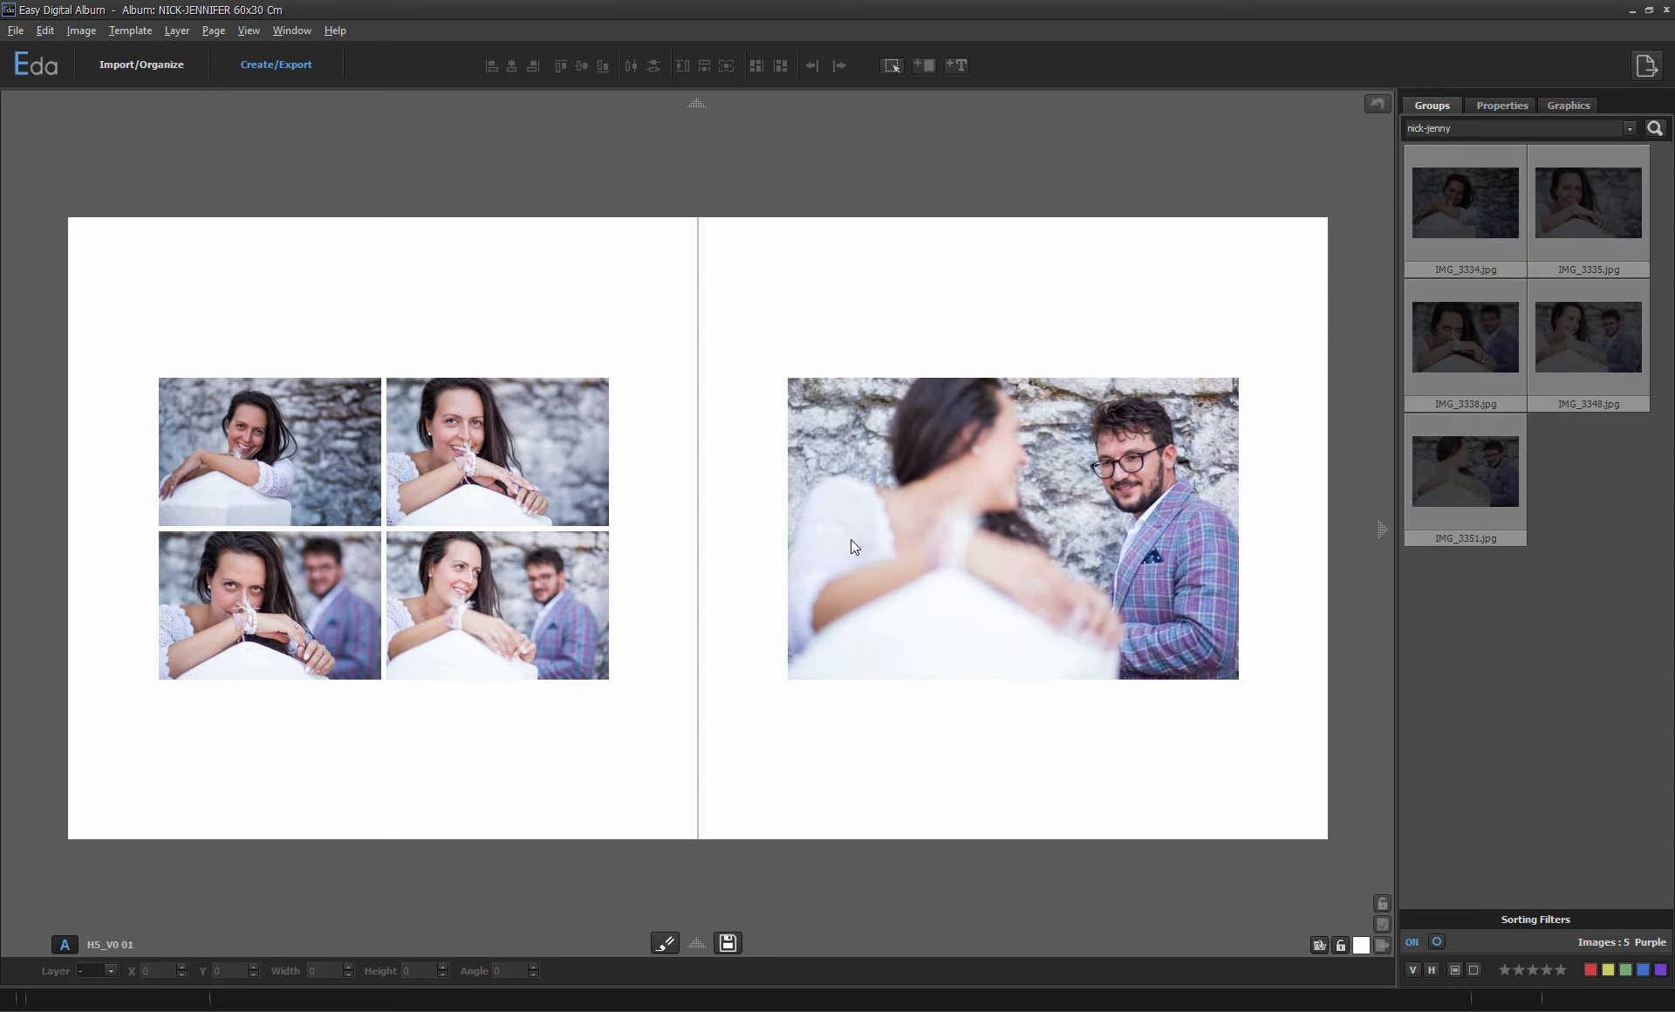
{"action": "left_click", "coordinate": [288, 612]}
{"action": "left_click_drag", "start_coordinate": [750, 565], "coordinate": [899, 546]}
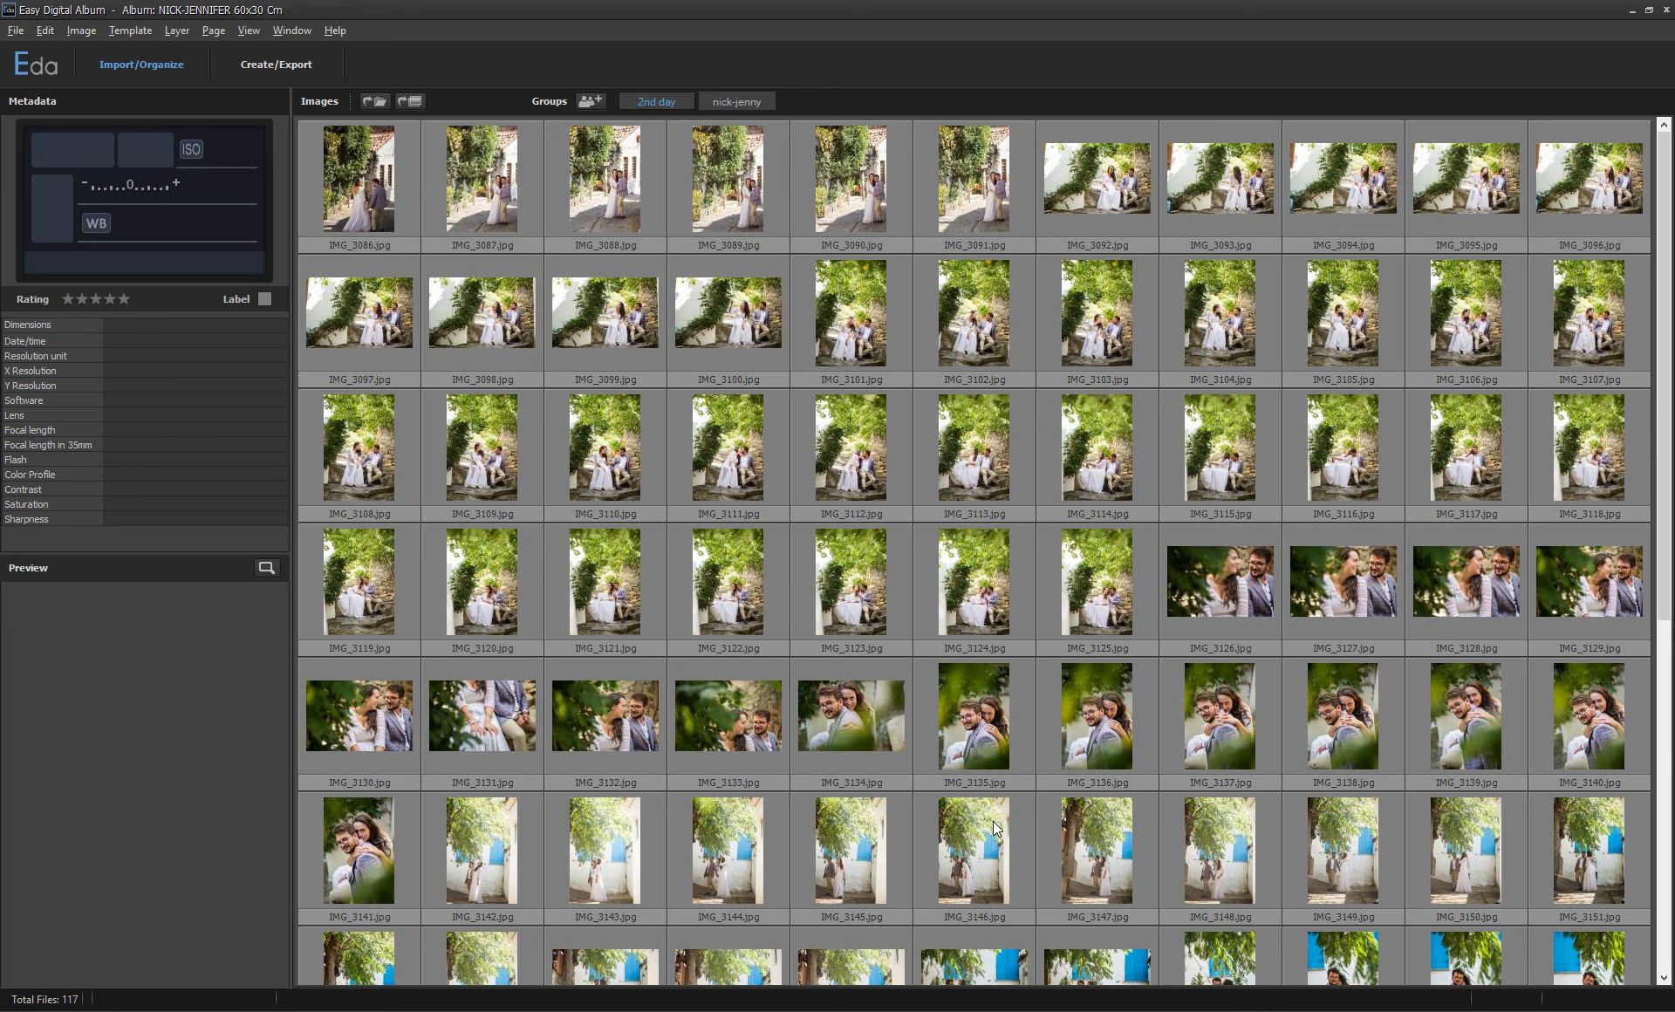
- Create a third image group and name it with the first names of the second couple, joined by a hyphen
{"action": "left_click", "coordinate": [590, 101]}
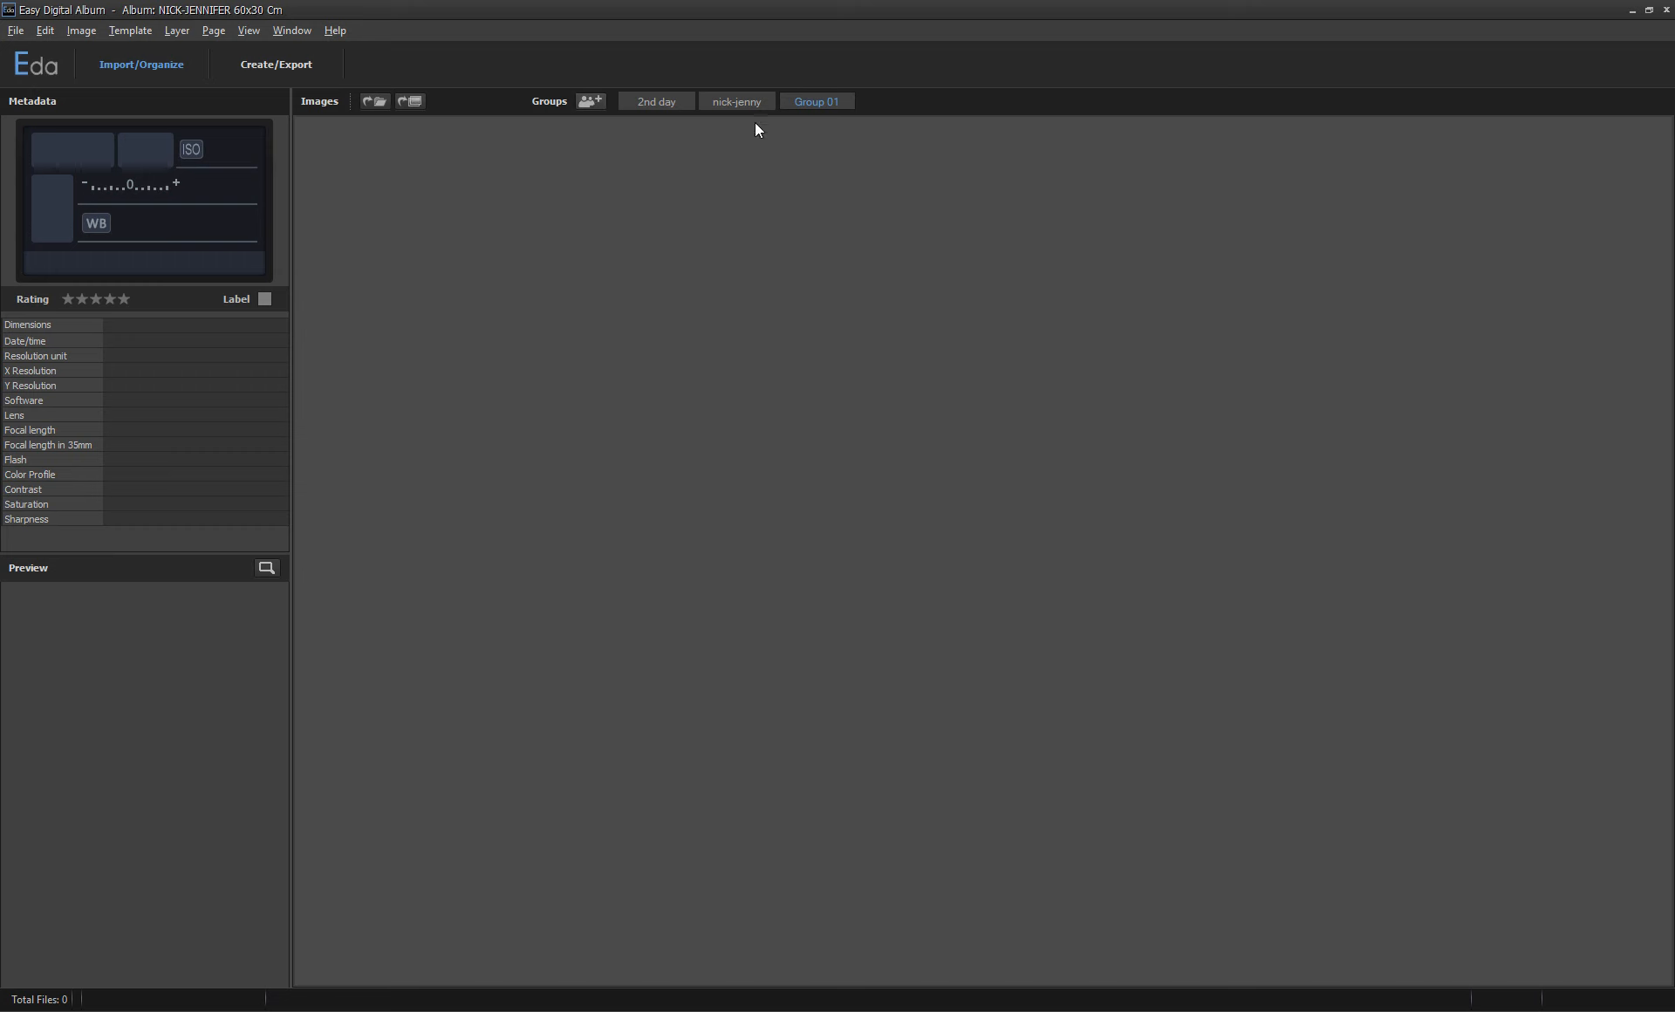
{"action": "right_click", "coordinate": [810, 103]}
{"action": "left_click", "coordinate": [838, 112]}
{"action": "type", "text": "john-helen"}
{"action": "key", "text": "Return"}
- Switch to File Explorer and import all photos from the second couple's folder into the new group
{"action": "key", "text": "alt+Tab"}
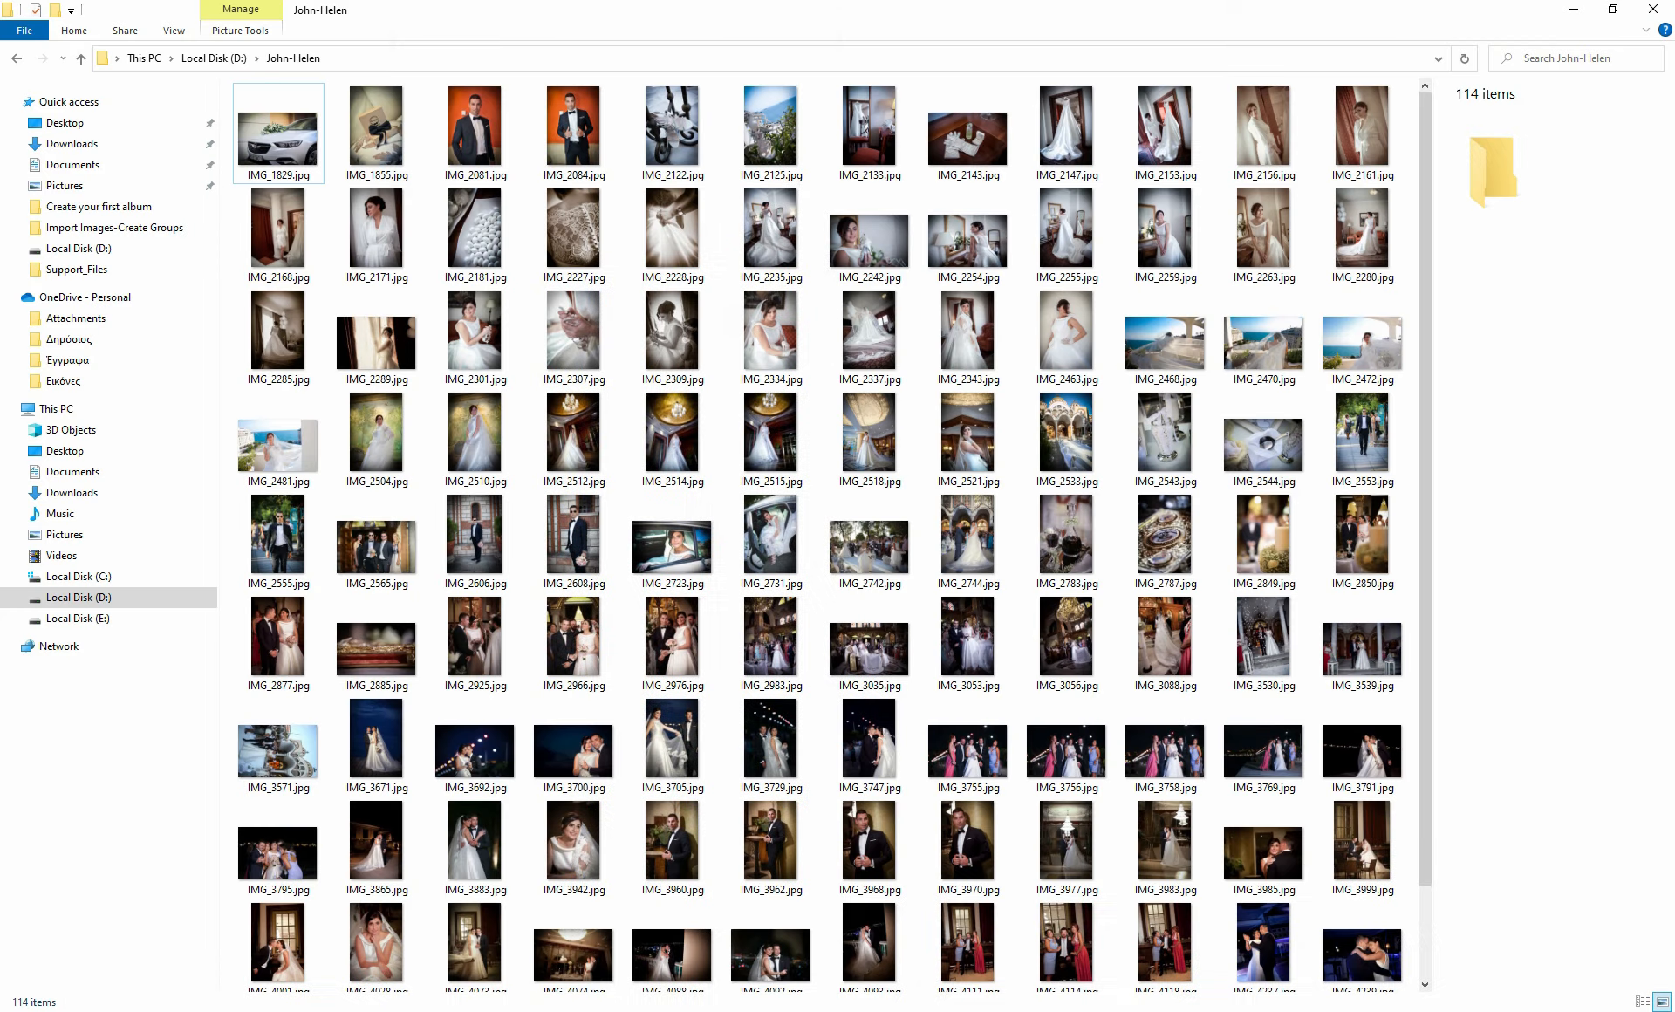
{"action": "scroll", "coordinate": [1151, 897], "scroll_direction": "down", "scroll_amount": 2}
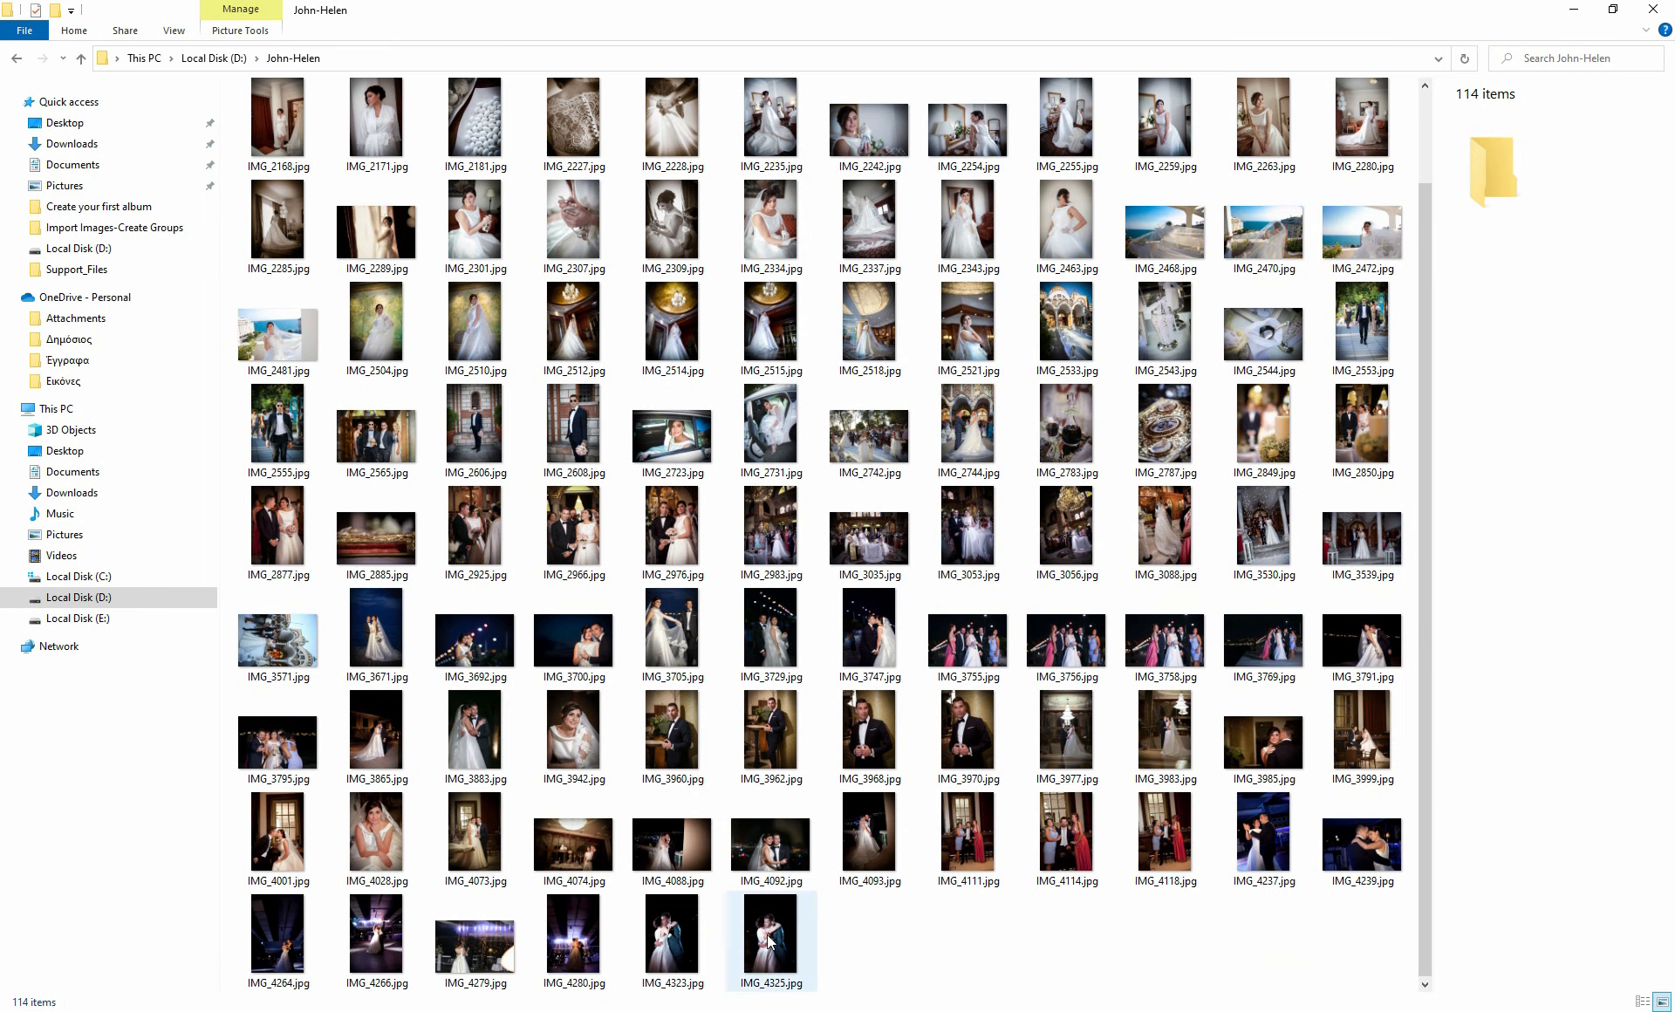
{"action": "key", "text": "ctrl+a"}
{"action": "left_click_drag", "start_coordinate": [771, 940], "coordinate": [799, 620]}
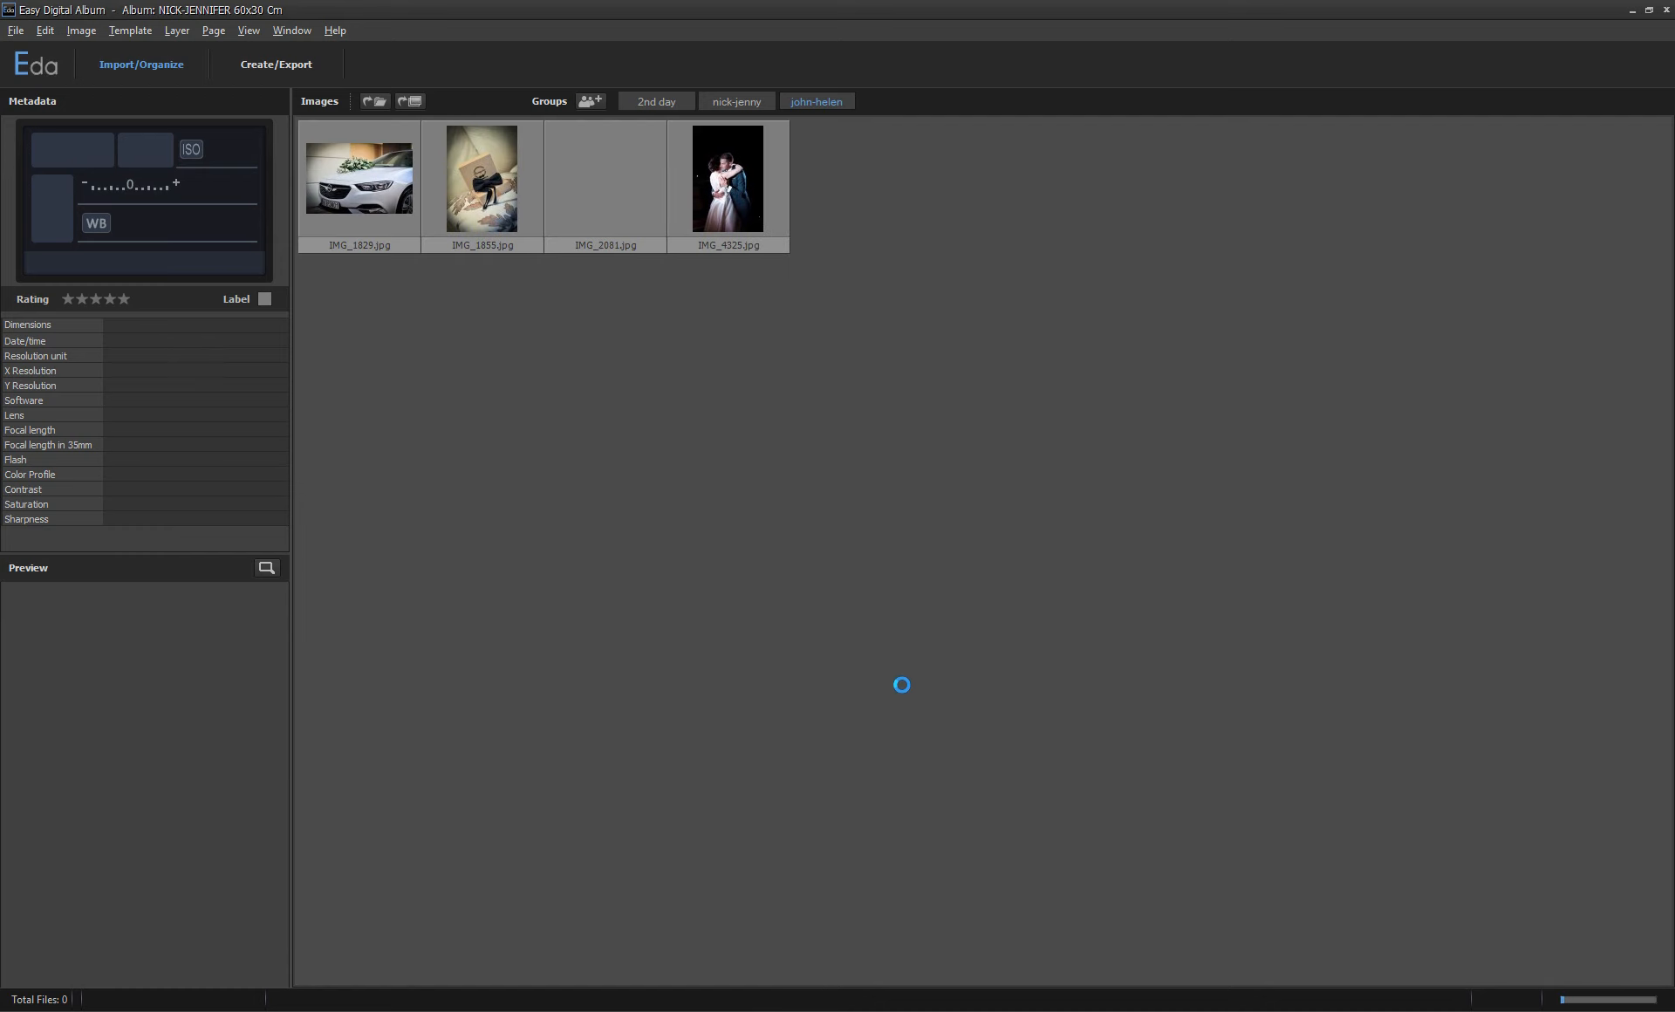